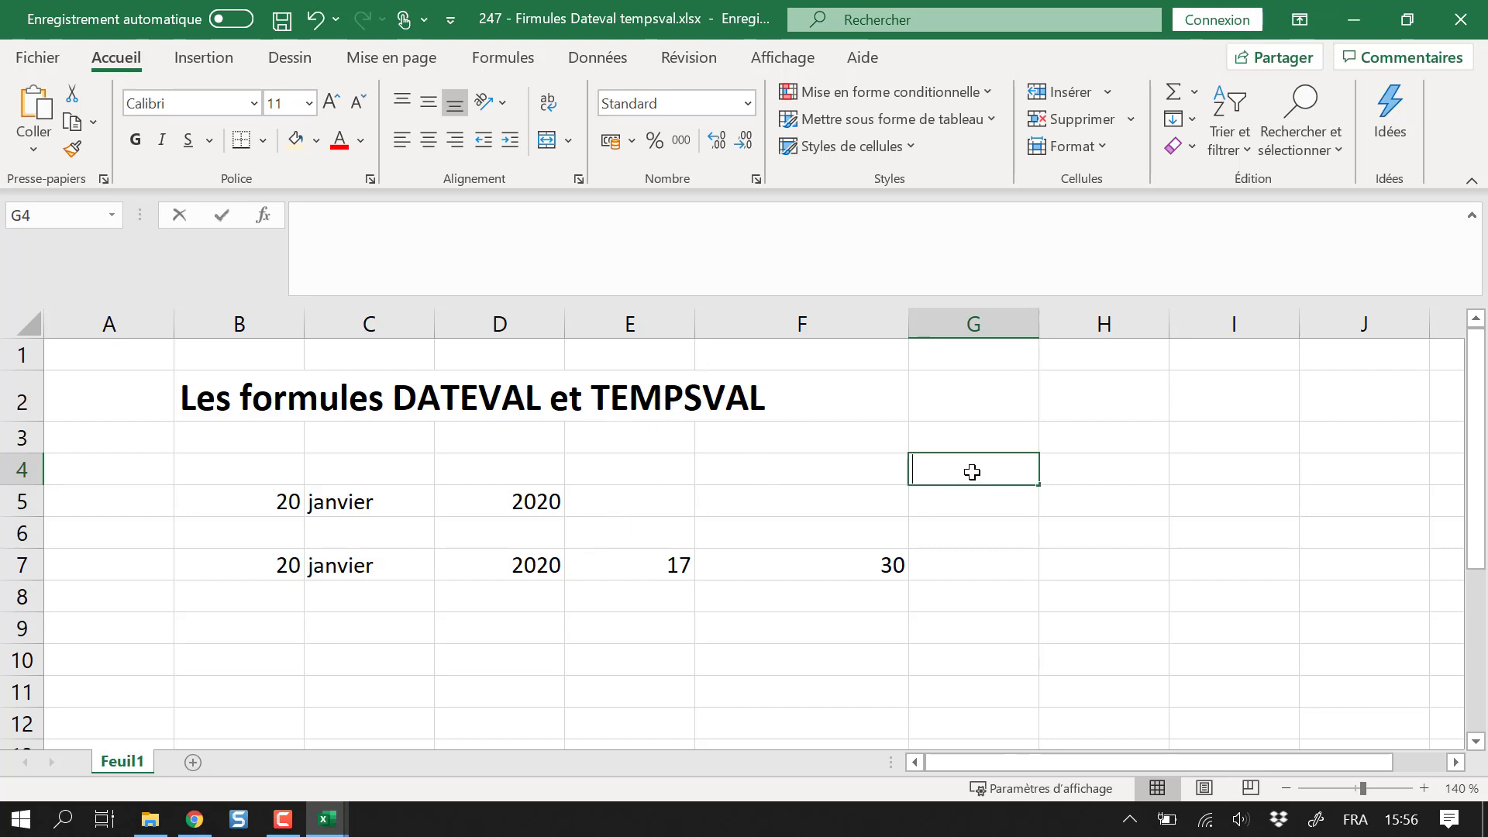
# - Enter the date 20 janvier 2022 in cell G4
pyautogui.write('20 janvie')
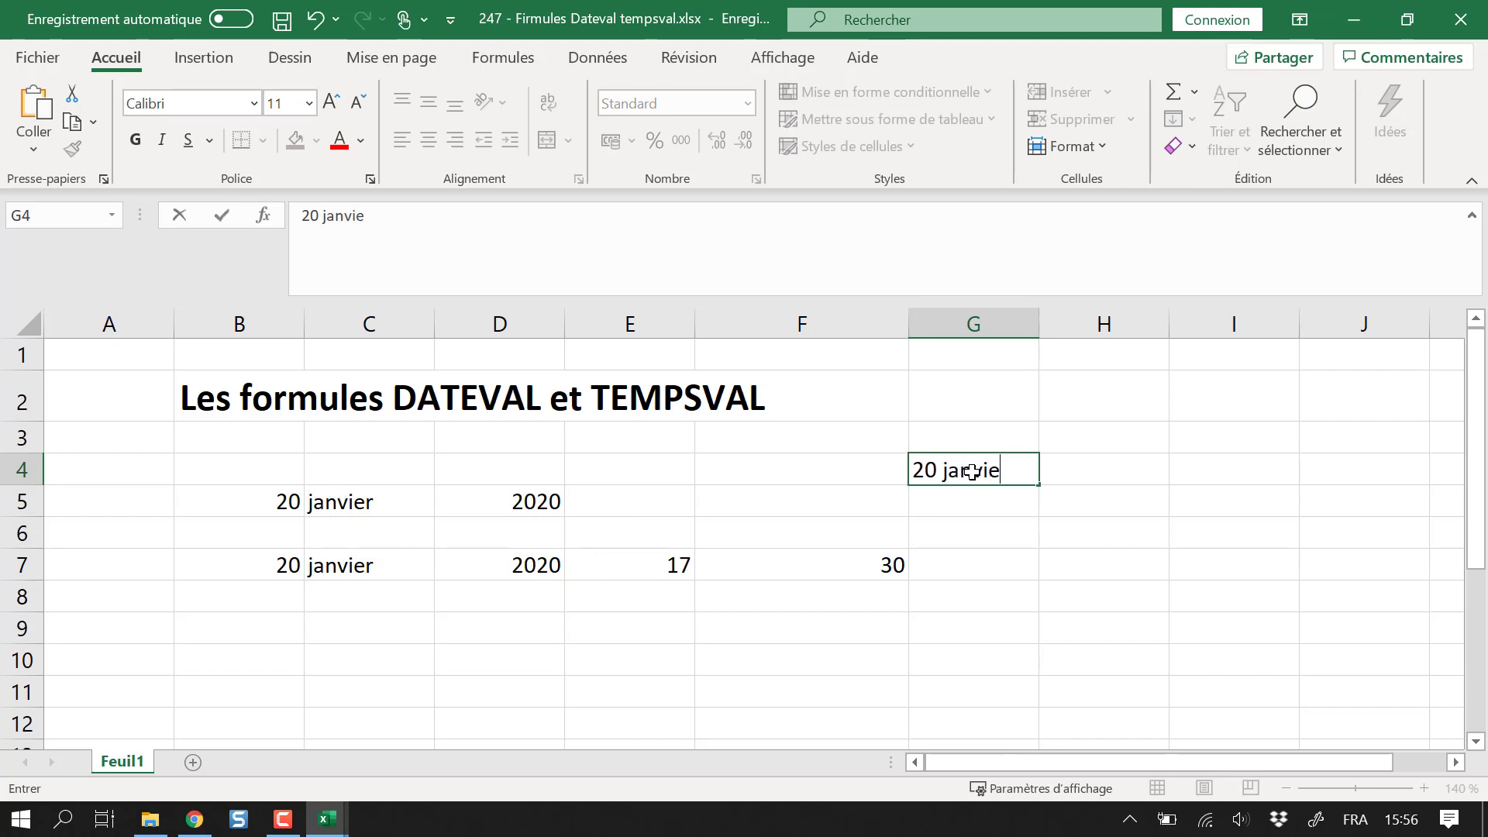
pyautogui.write('r 2022')
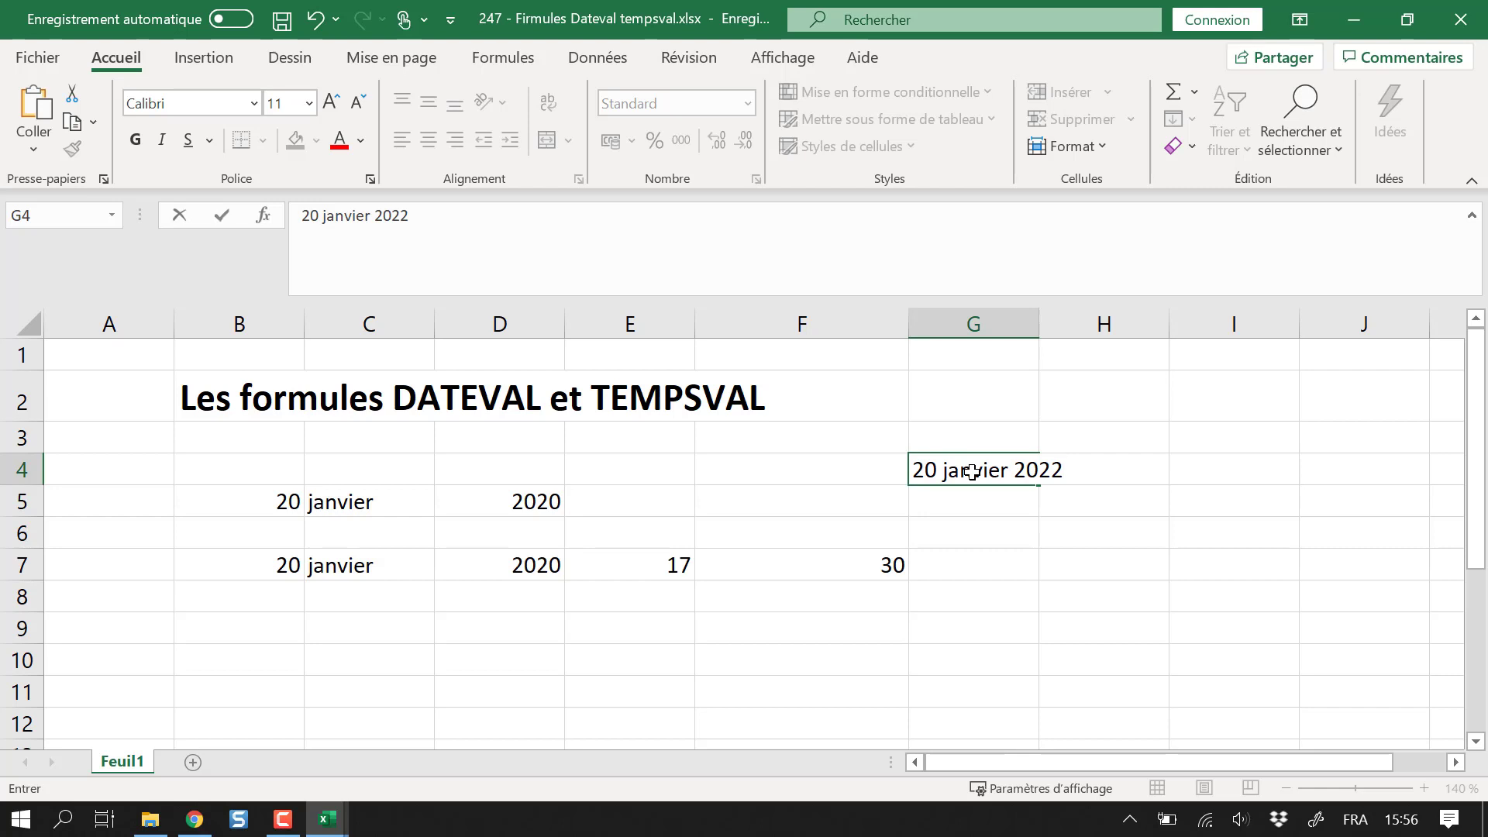
pyautogui.press('Return')
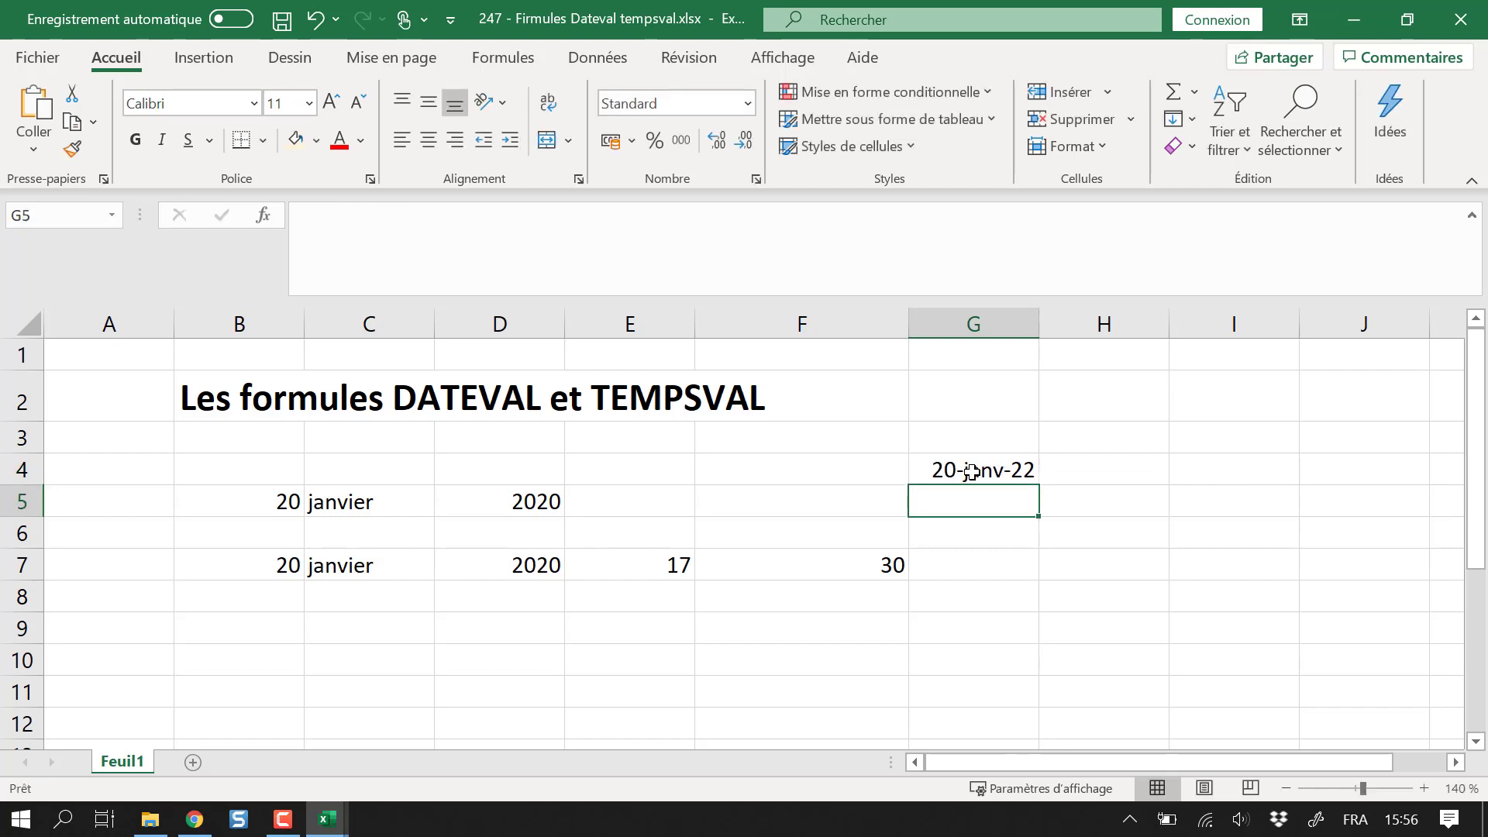
# - Apply the Standard number format to the date in G4, and view the other formats available for it
pyautogui.click(971, 471)
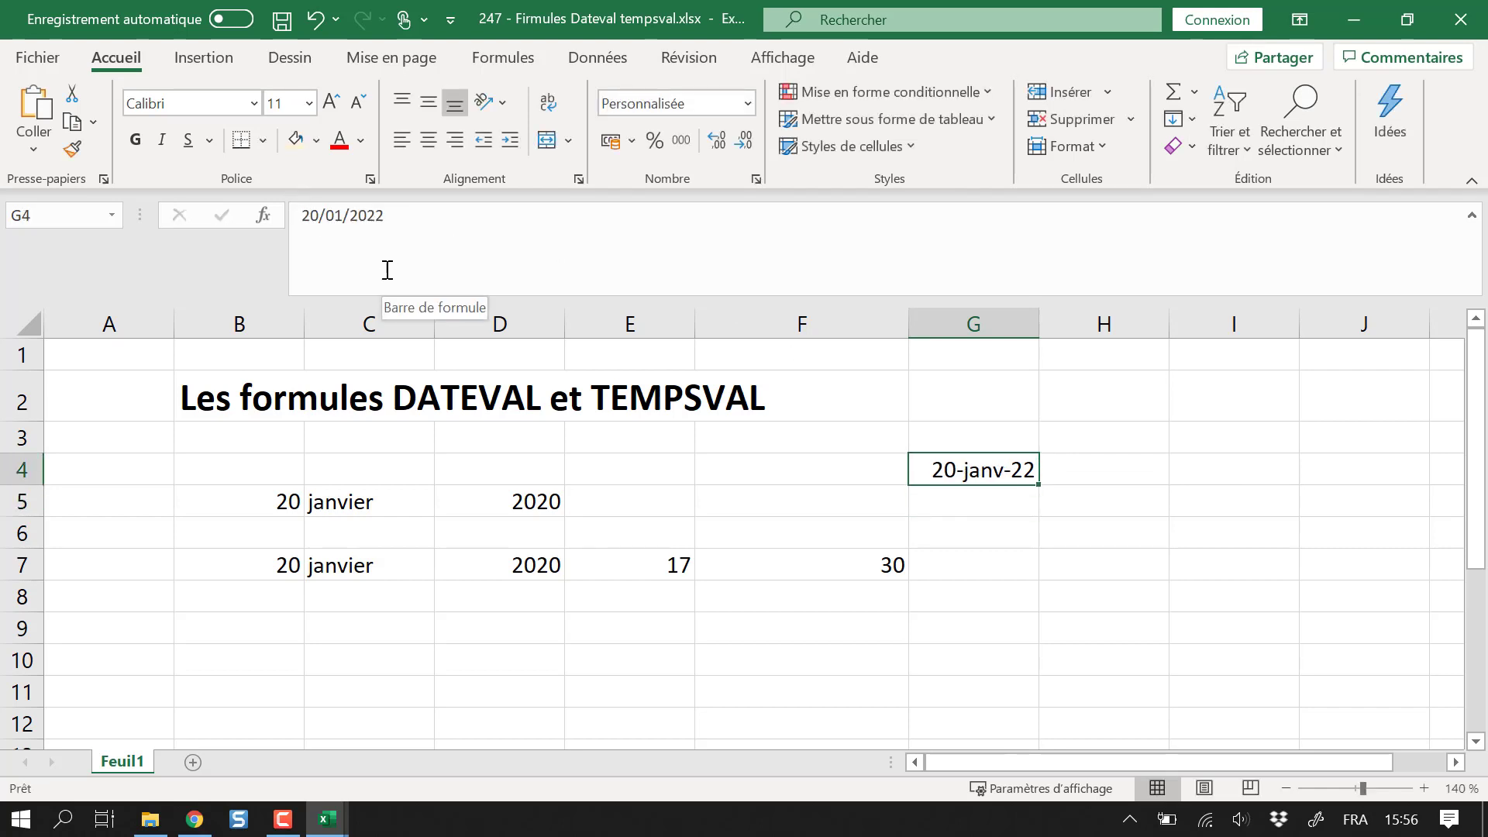
pyautogui.click(748, 103)
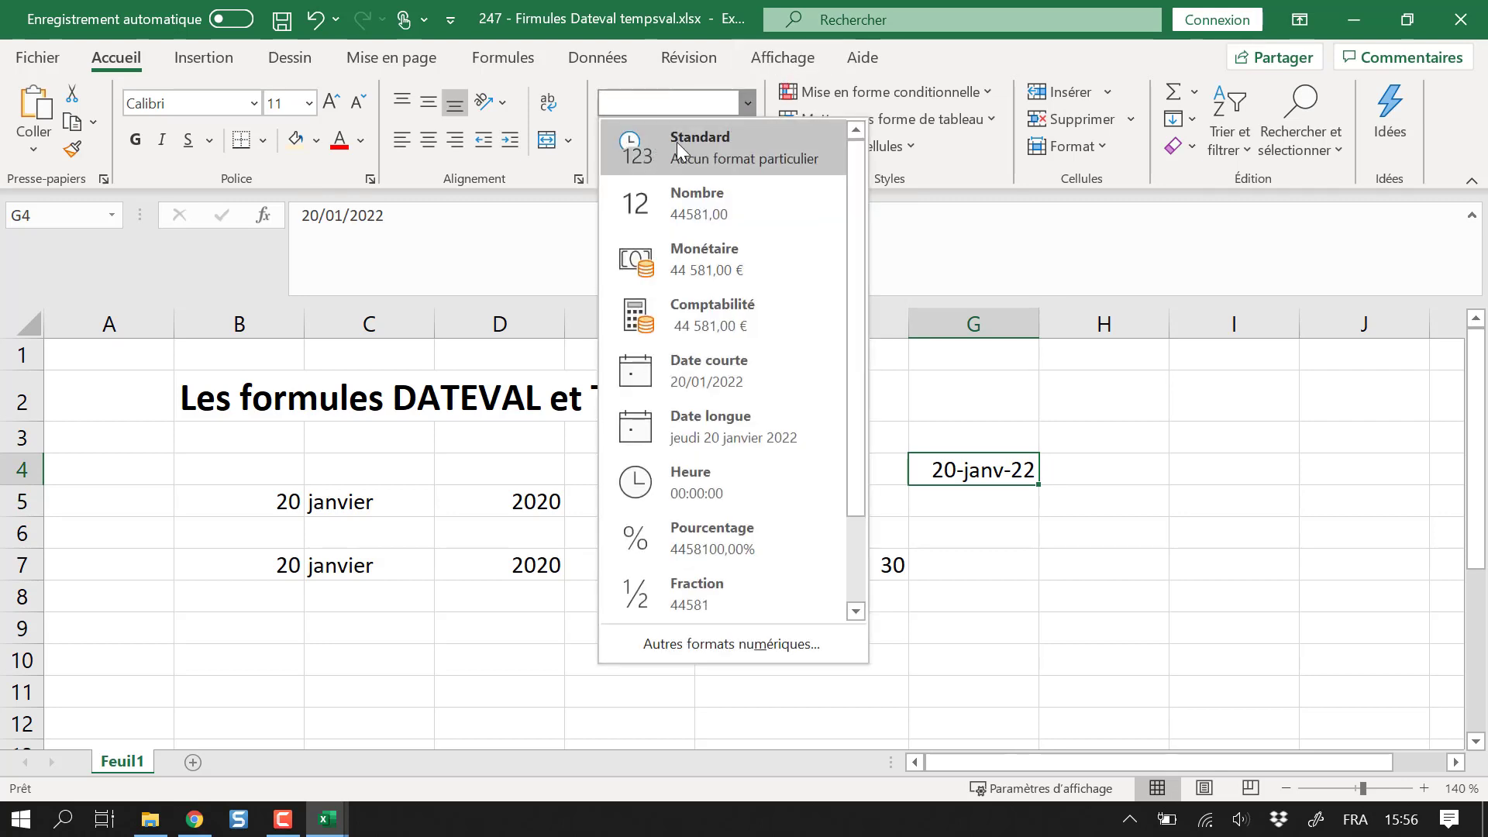
pyautogui.click(713, 152)
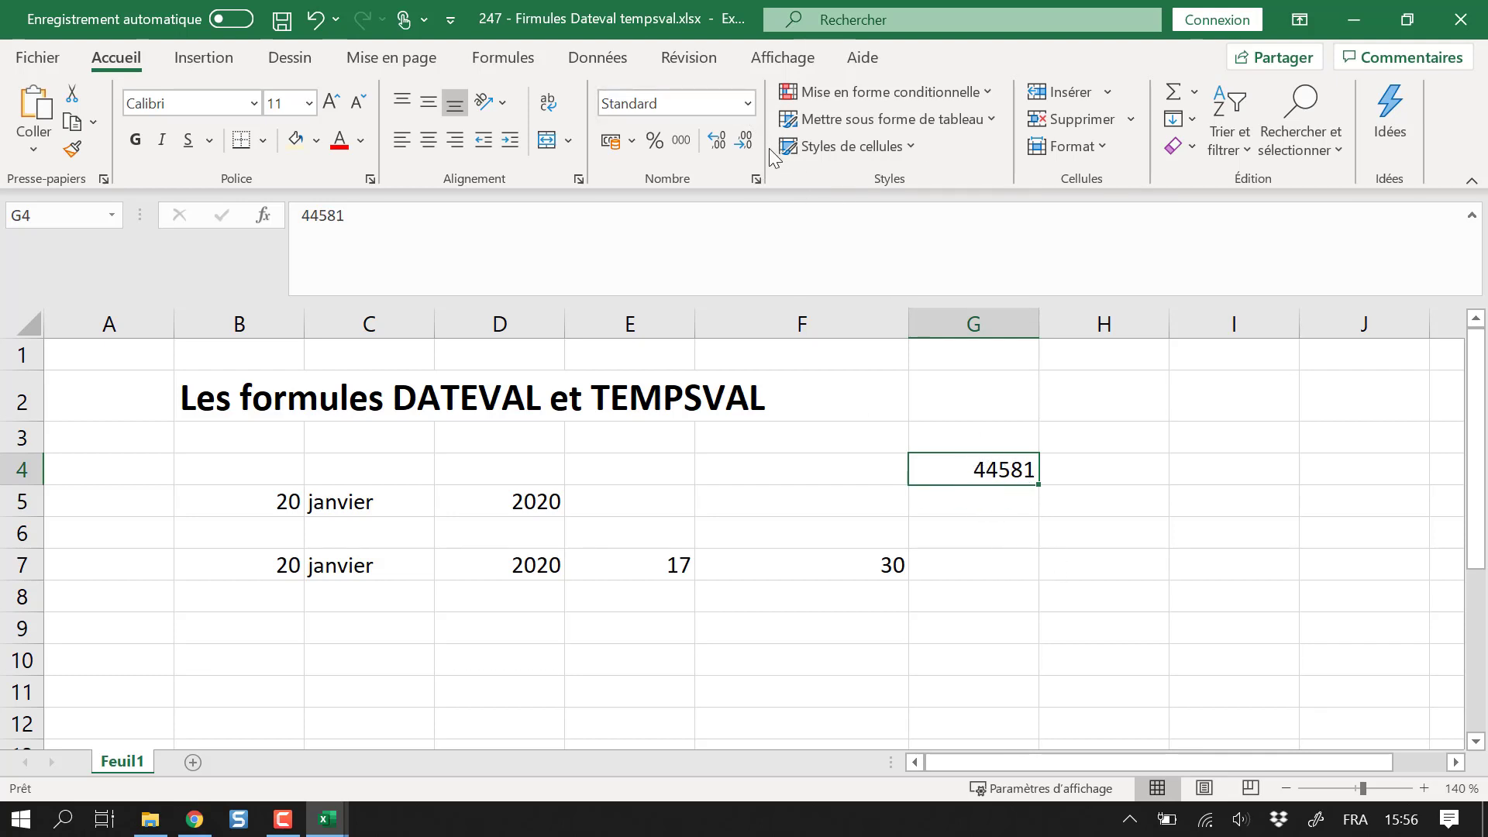
pyautogui.click(746, 103)
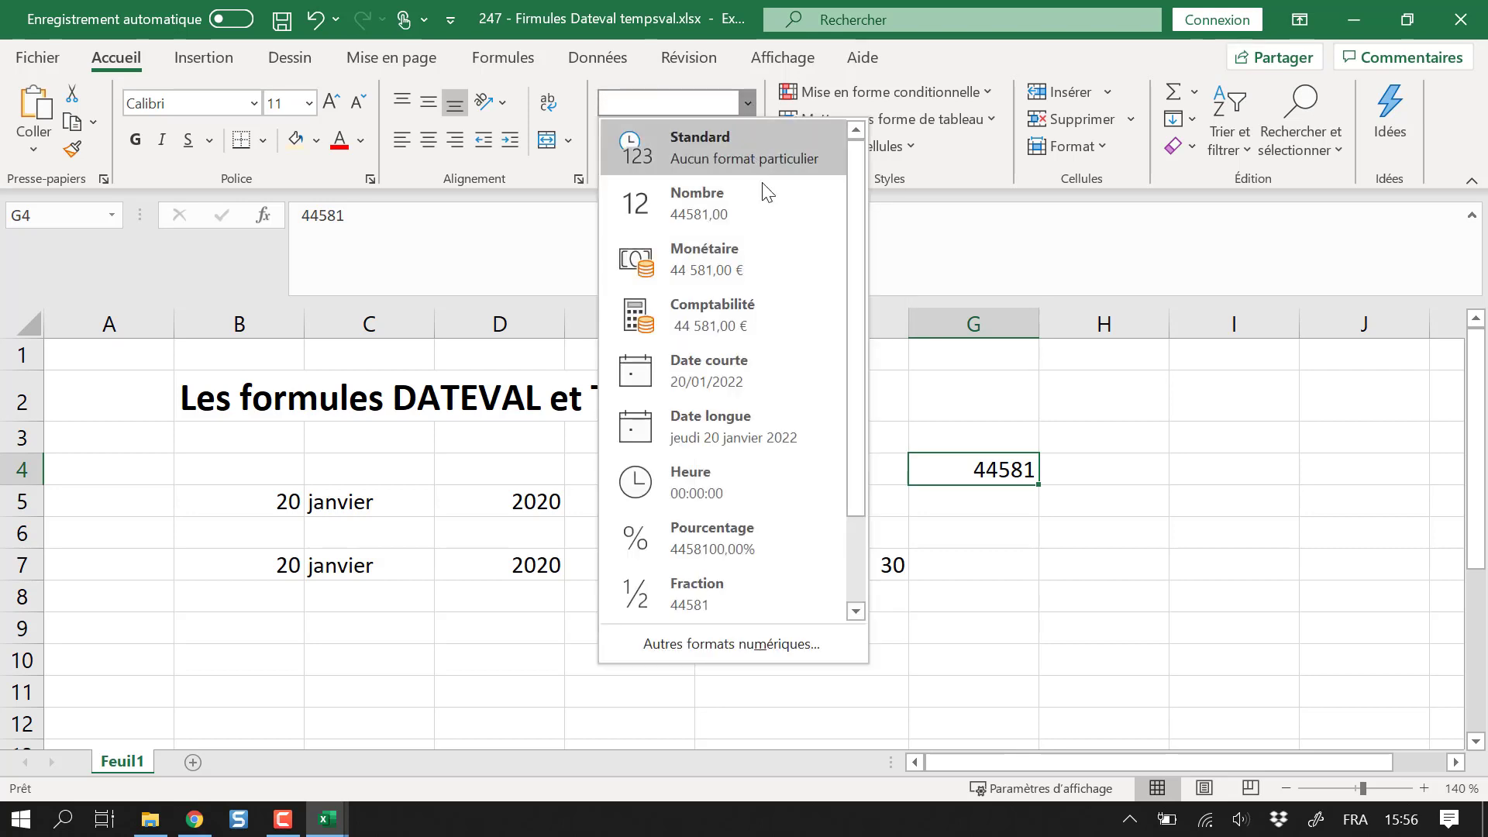
pyautogui.click(1186, 477)
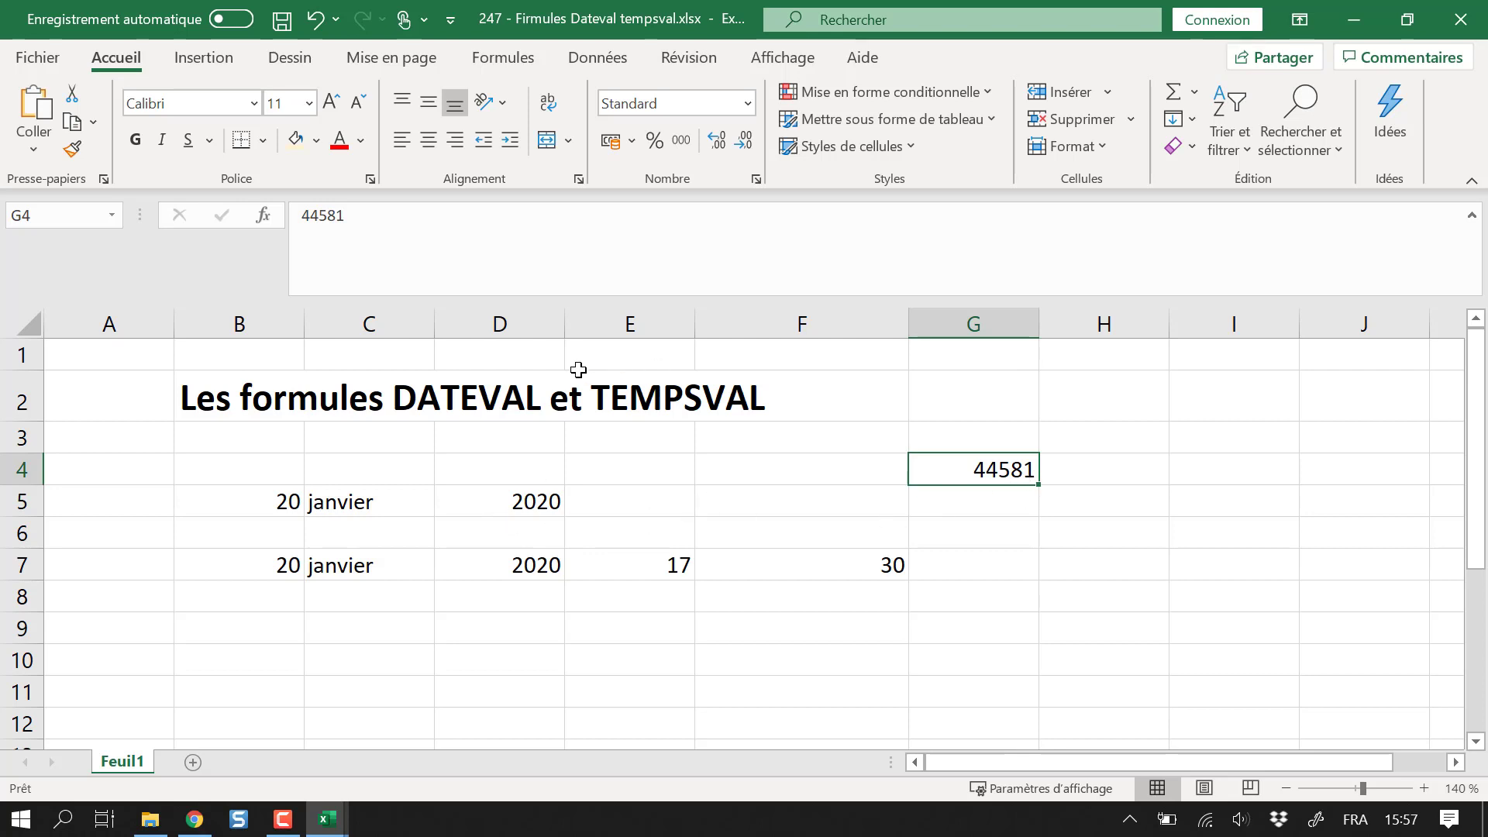
# - Begin a JOINDRE.TEXTE formula in G5 with a space as delimiter and VRAI to ignore empty cells
pyautogui.moveTo(279, 502); pyautogui.dragTo(364, 505)
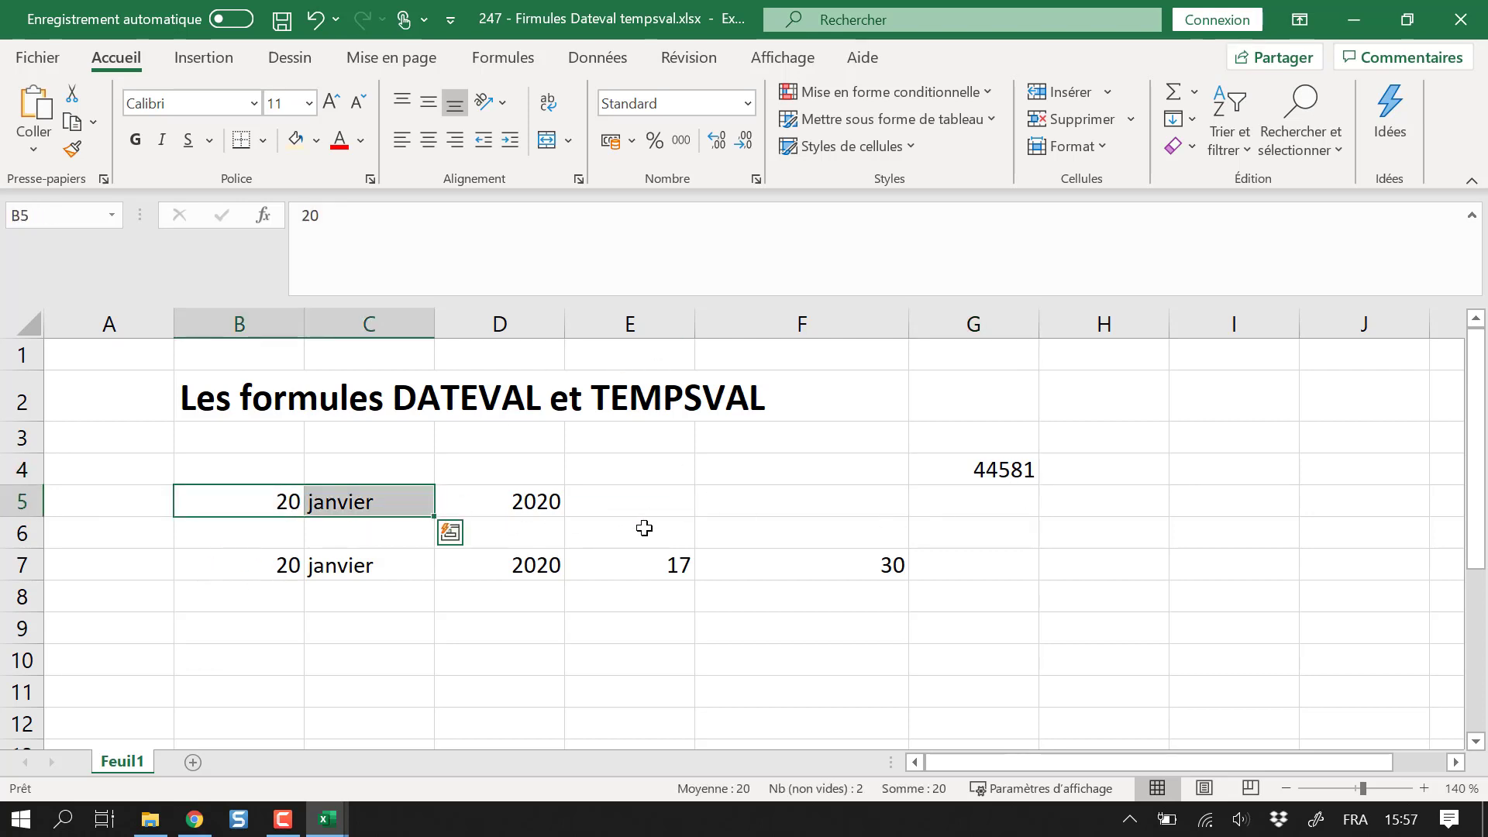
pyautogui.click(674, 504)
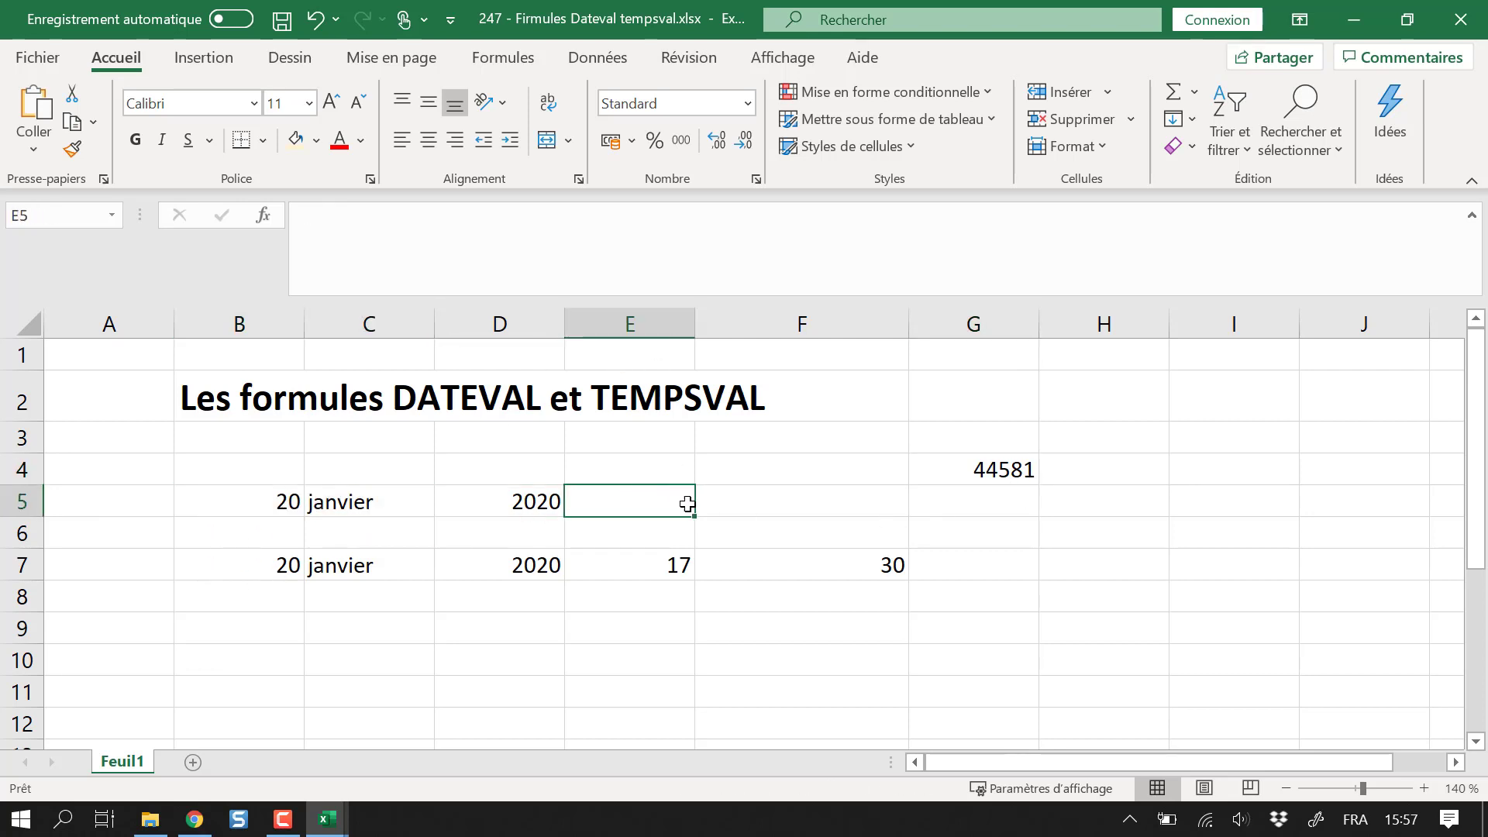
pyautogui.click(851, 505)
pyautogui.click(981, 501)
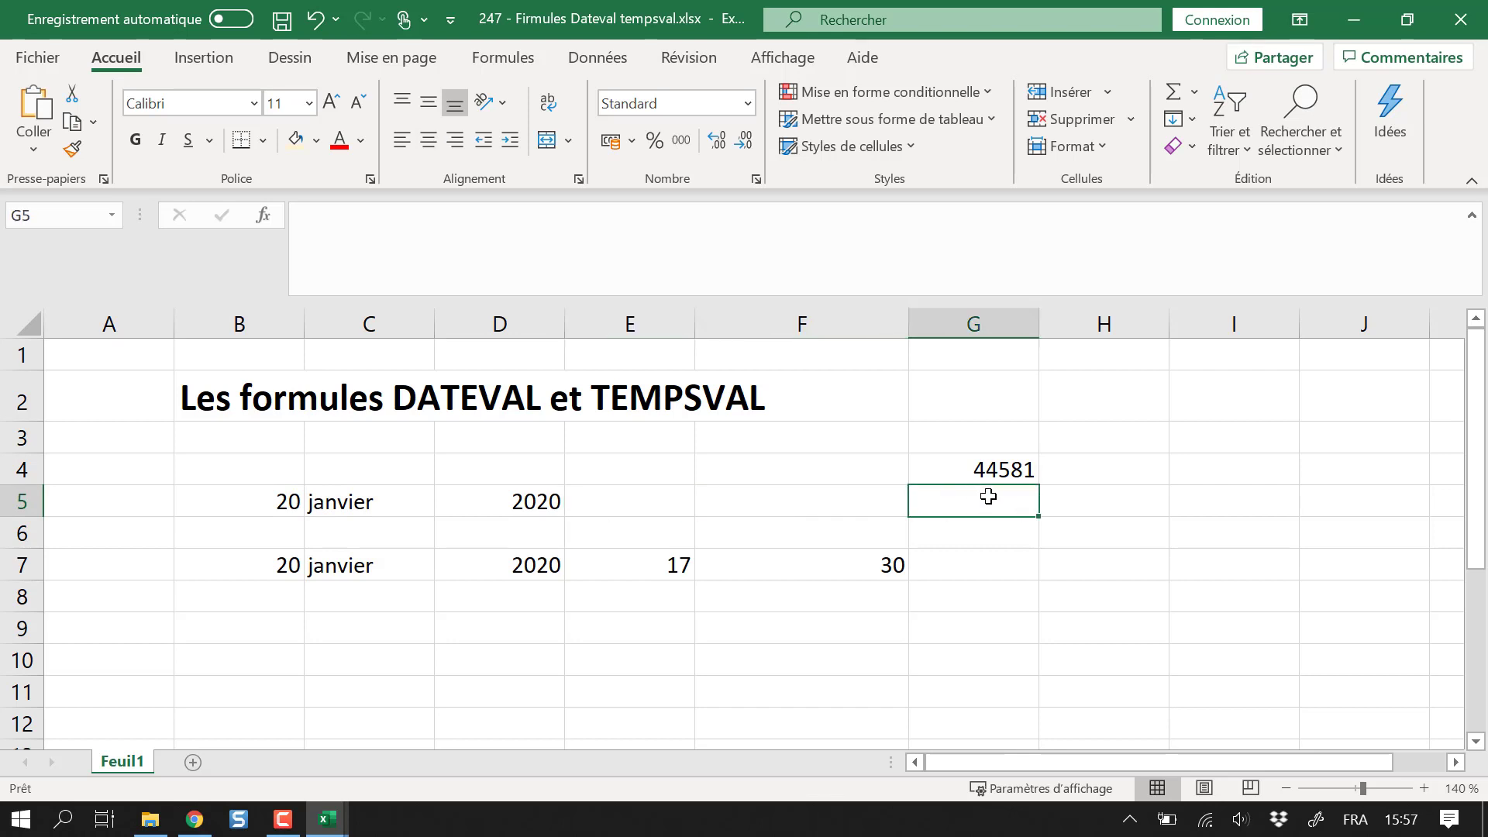
pyautogui.write('=joind')
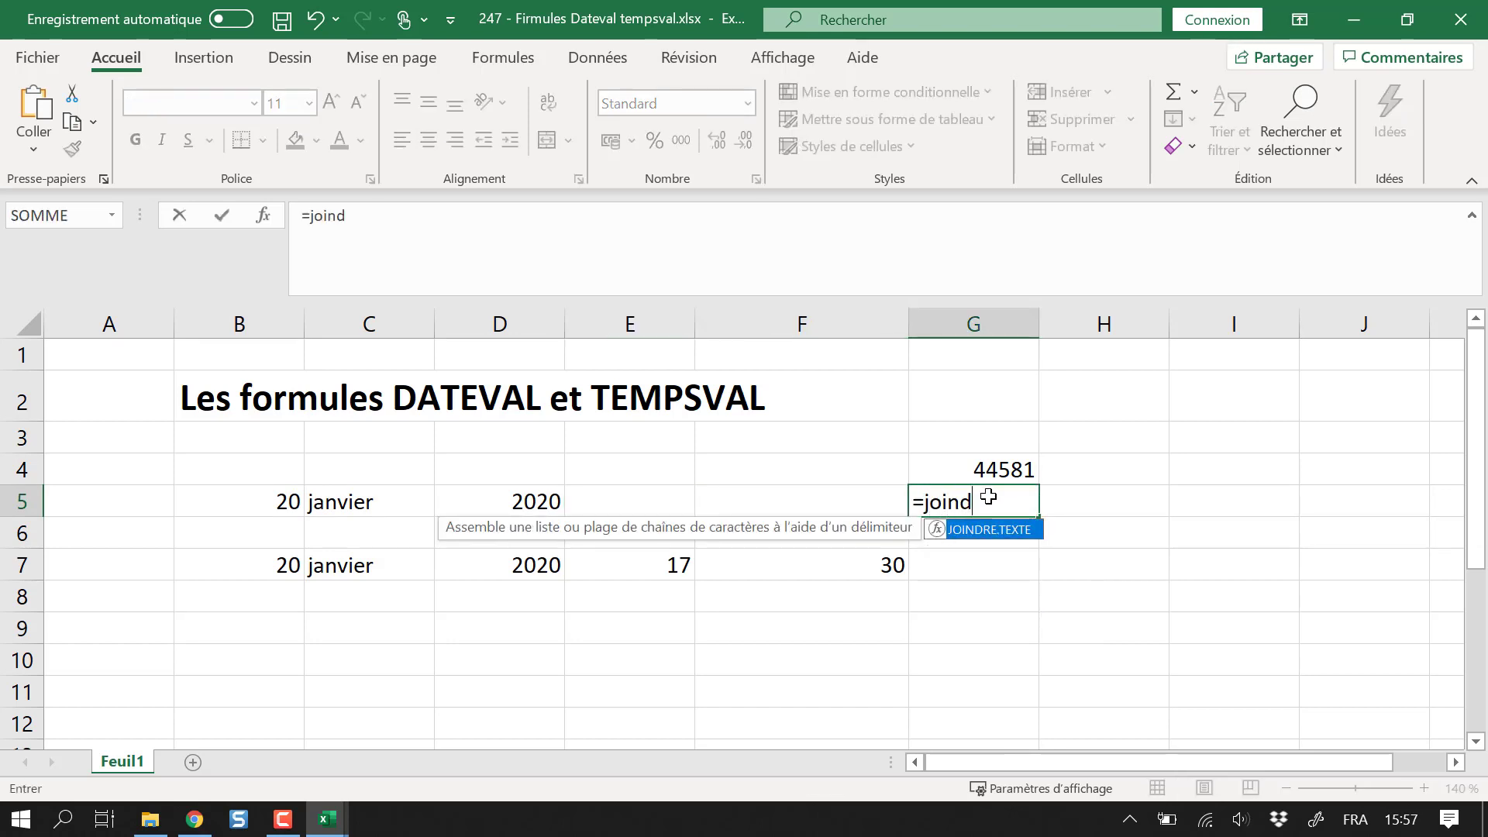
pyautogui.press('Tab')
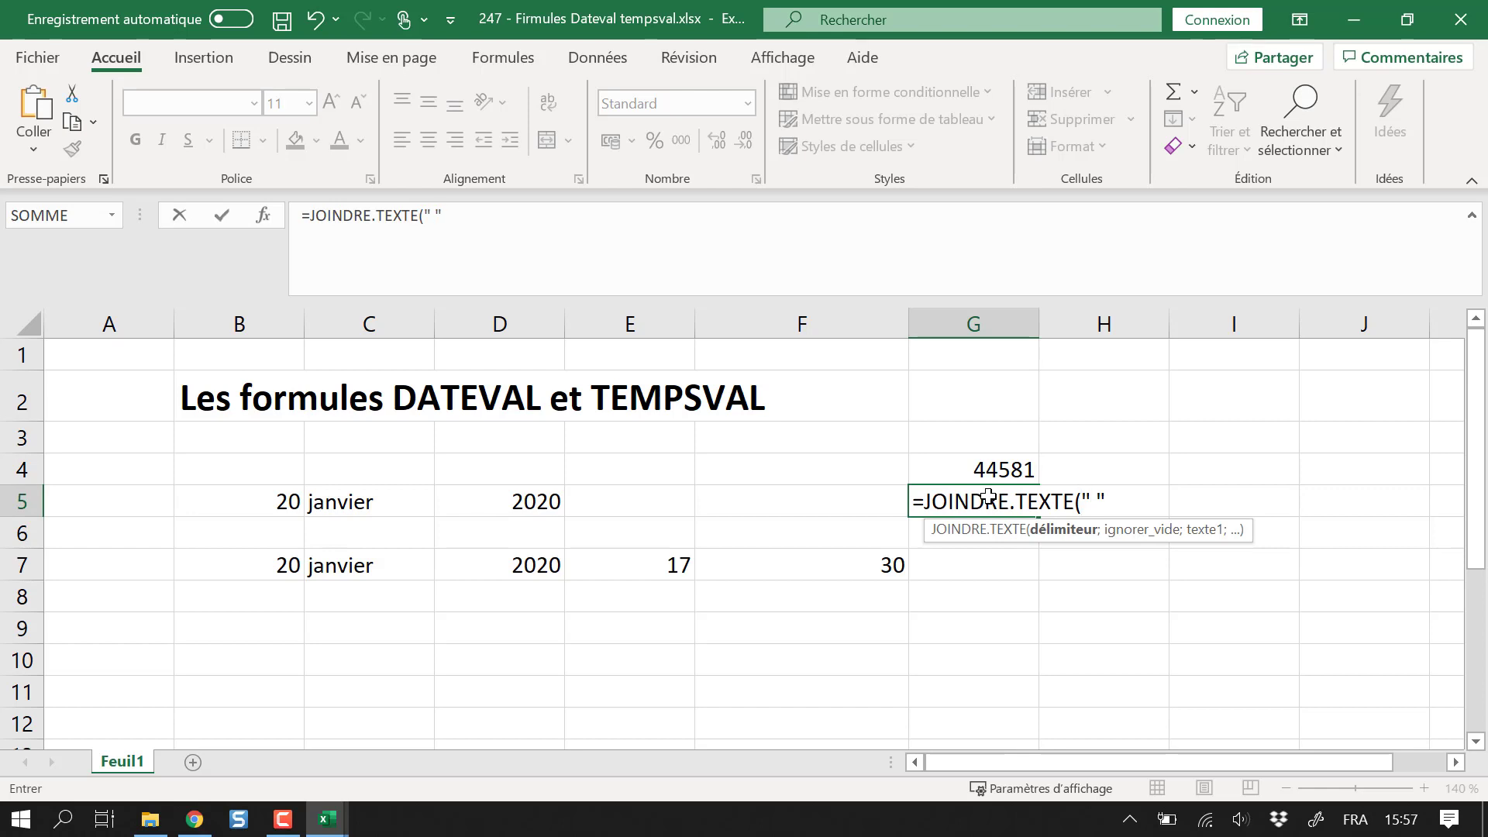
pyautogui.write('" ";')
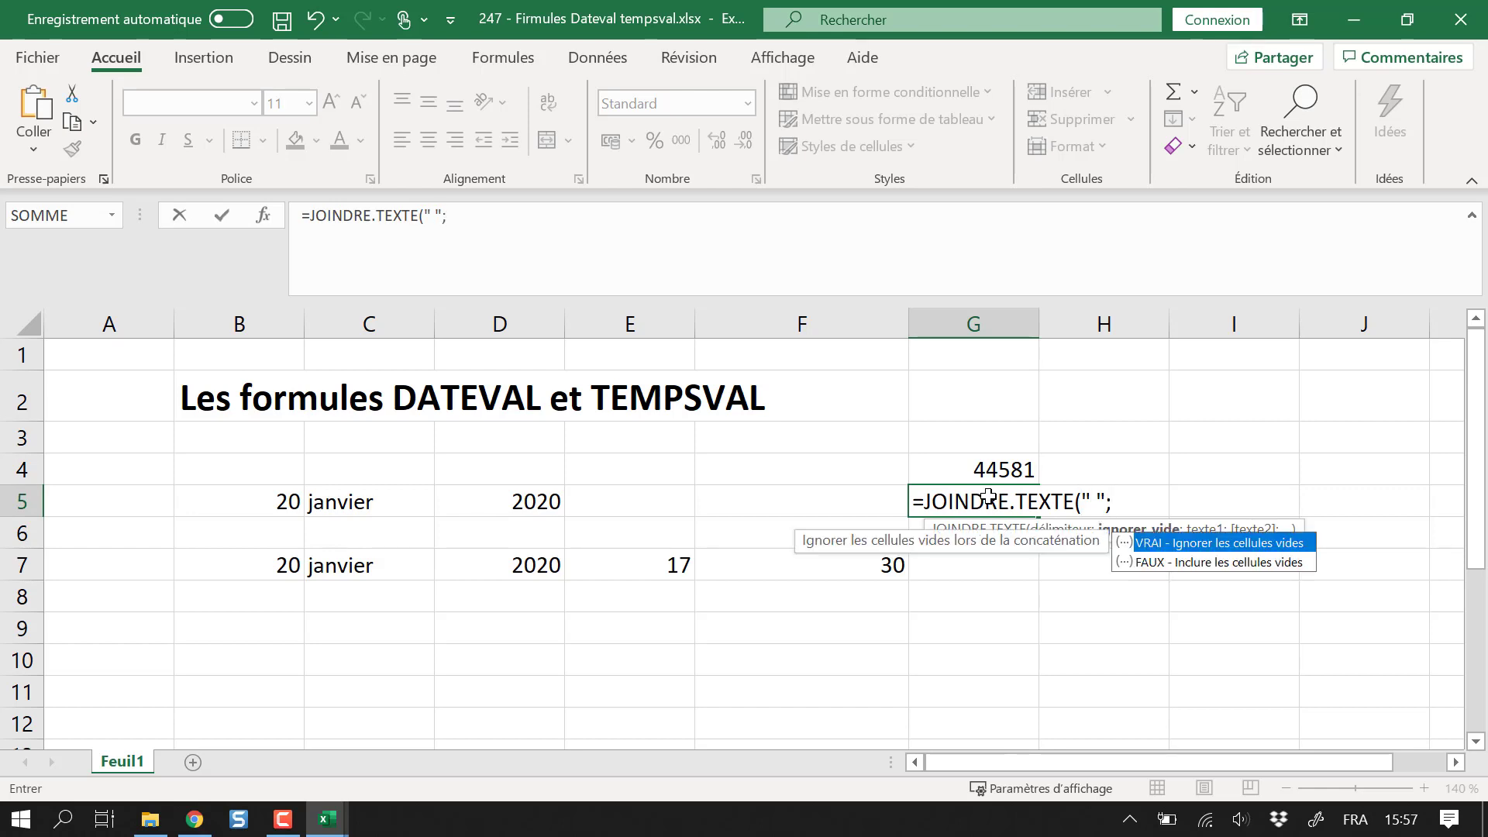
pyautogui.press('Tab')
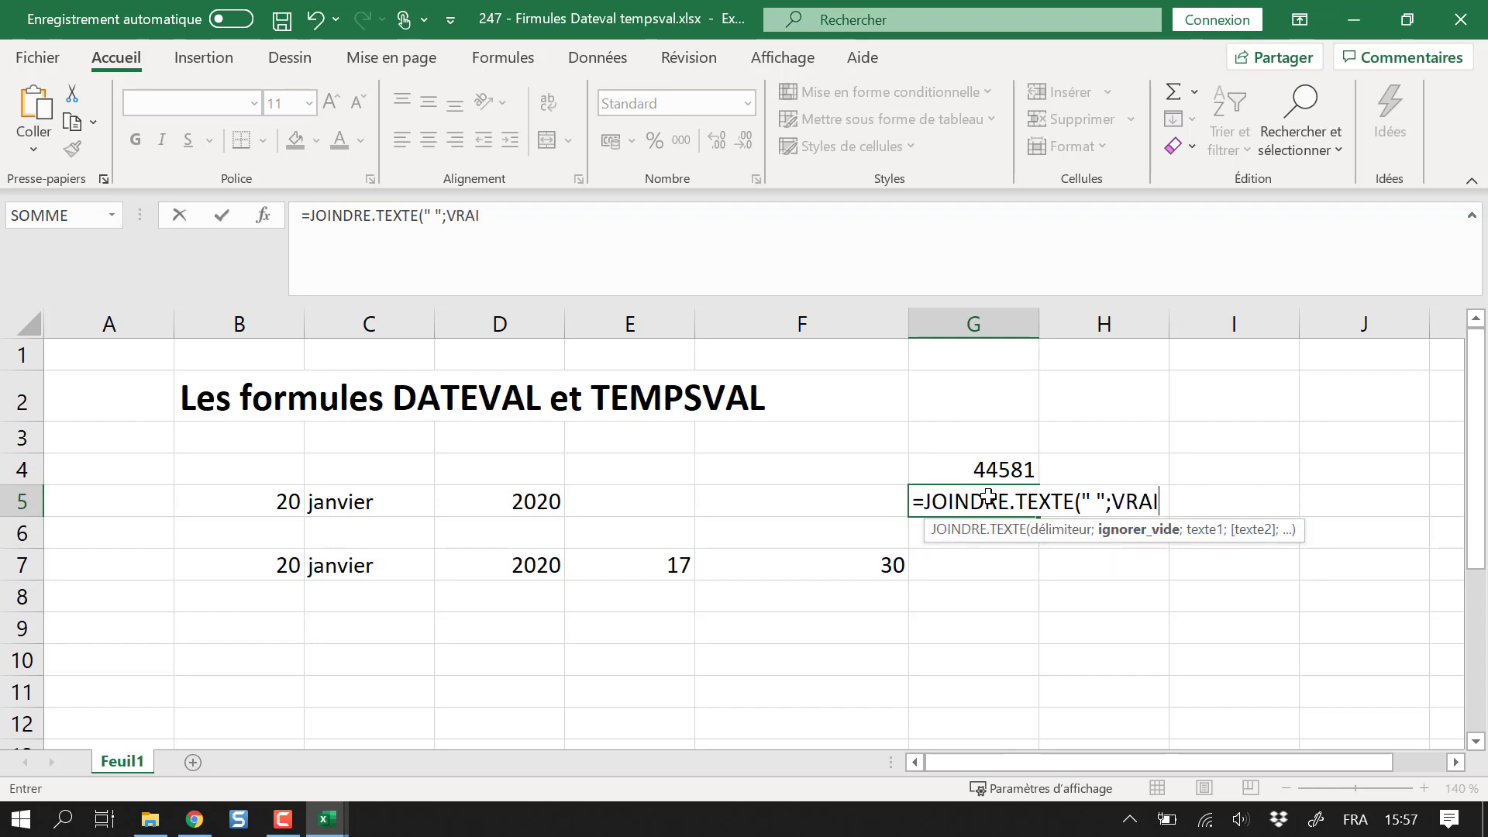
pyautogui.write(';')
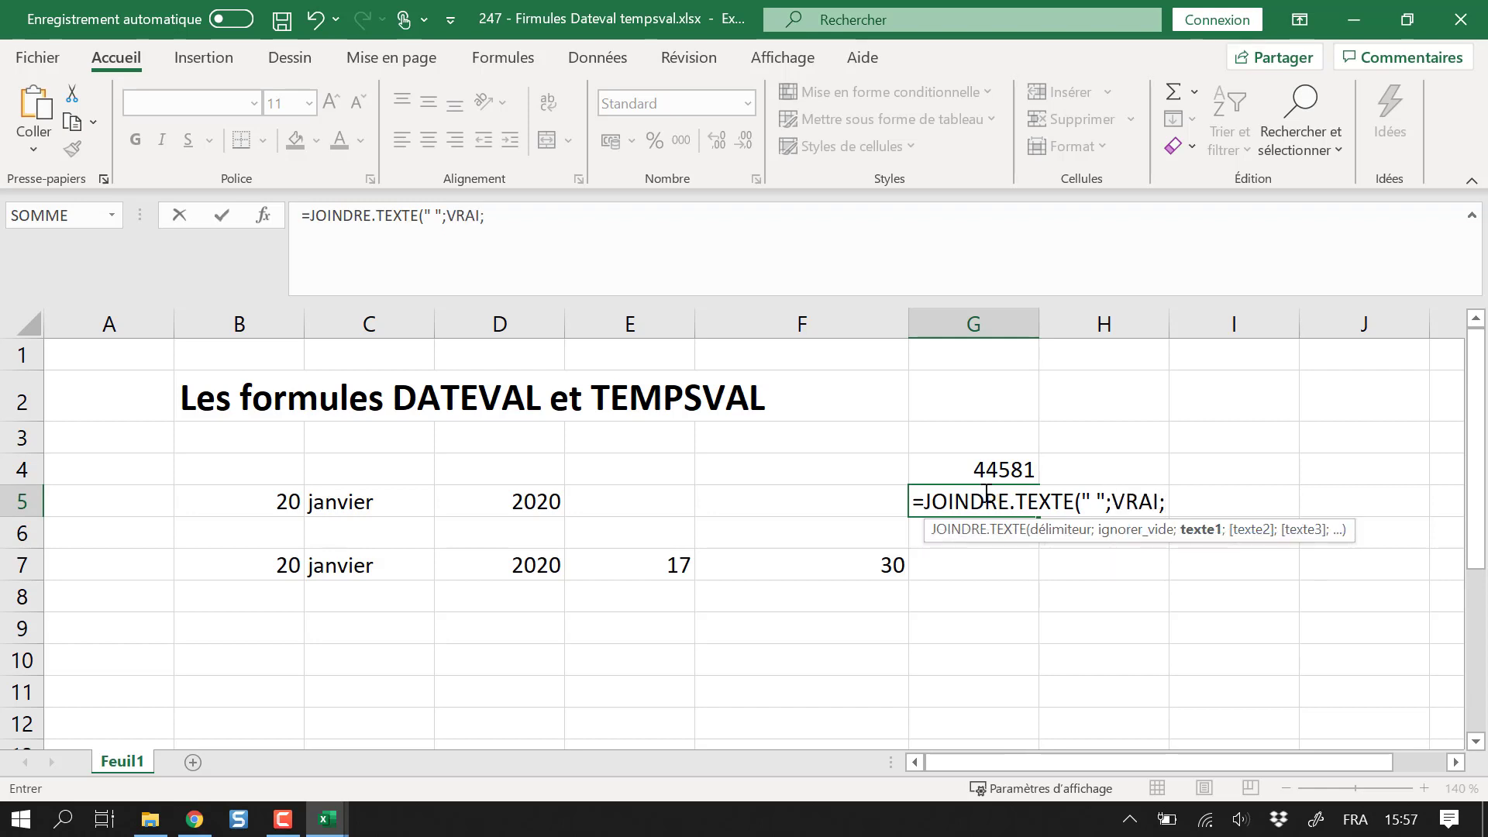
# - Complete the G5 formula with the day, month and year cells B5, C5 and D5 as its texts
pyautogui.click(267, 503)
pyautogui.write(';')
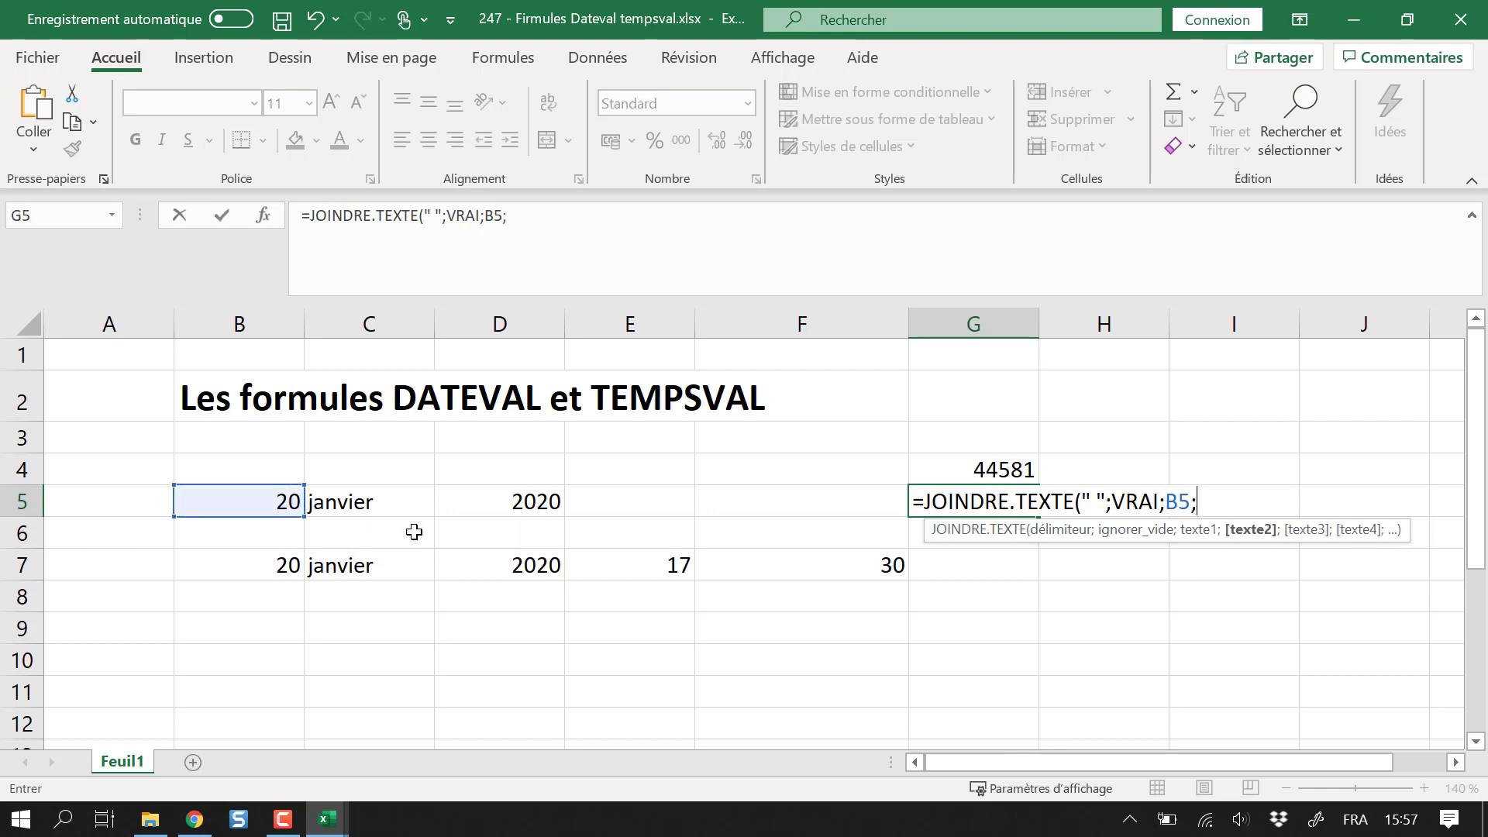
pyautogui.click(398, 500)
pyautogui.write(';')
pyautogui.click(475, 502)
pyautogui.write(';')
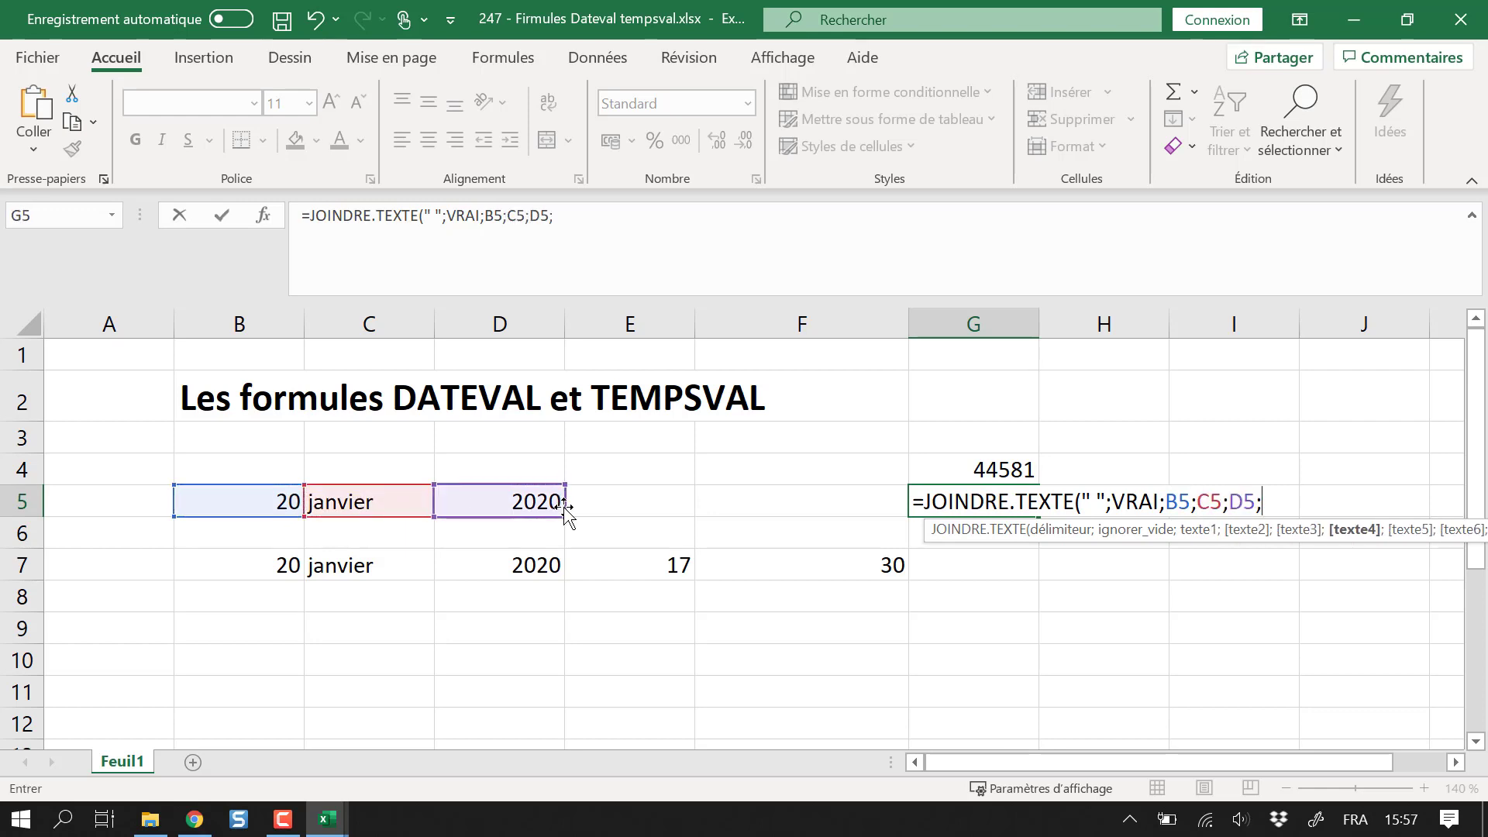
pyautogui.press('BackSpace')
pyautogui.write(')')
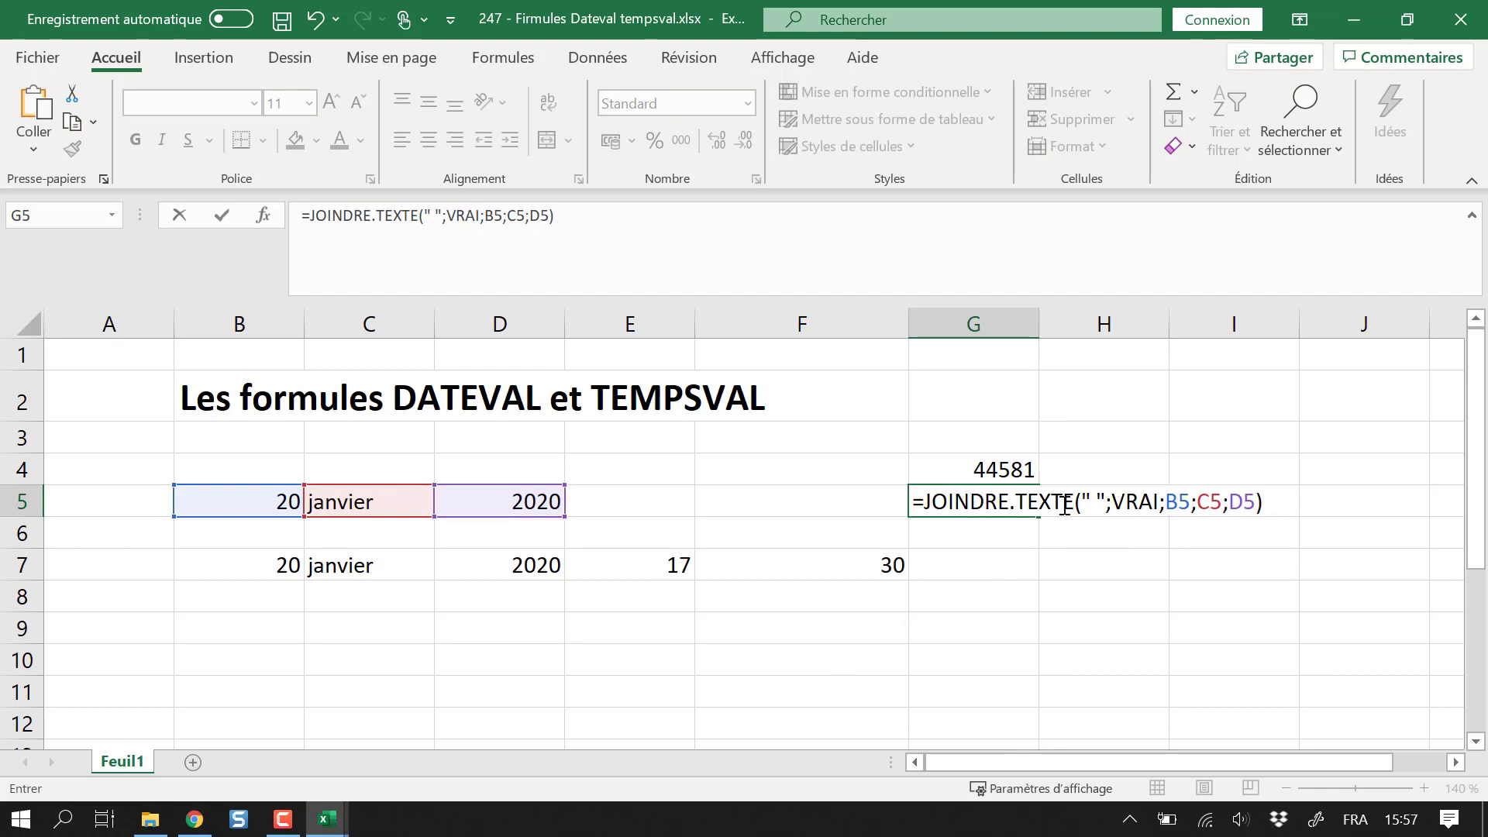
pyautogui.press('Return')
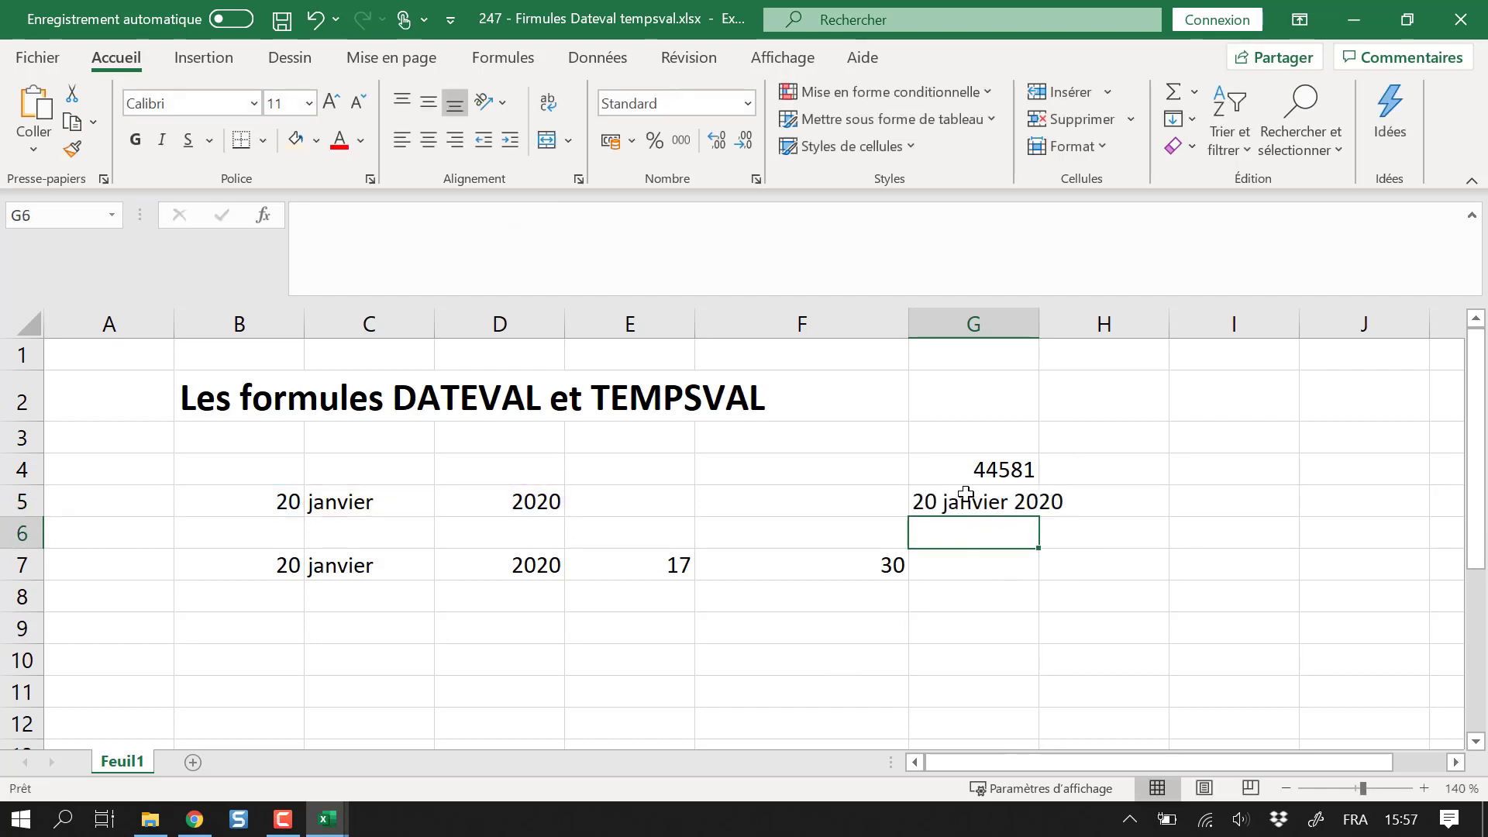
# - Apply the Standard number format to the joined text in G5 and widen column G to fit it
pyautogui.click(969, 500)
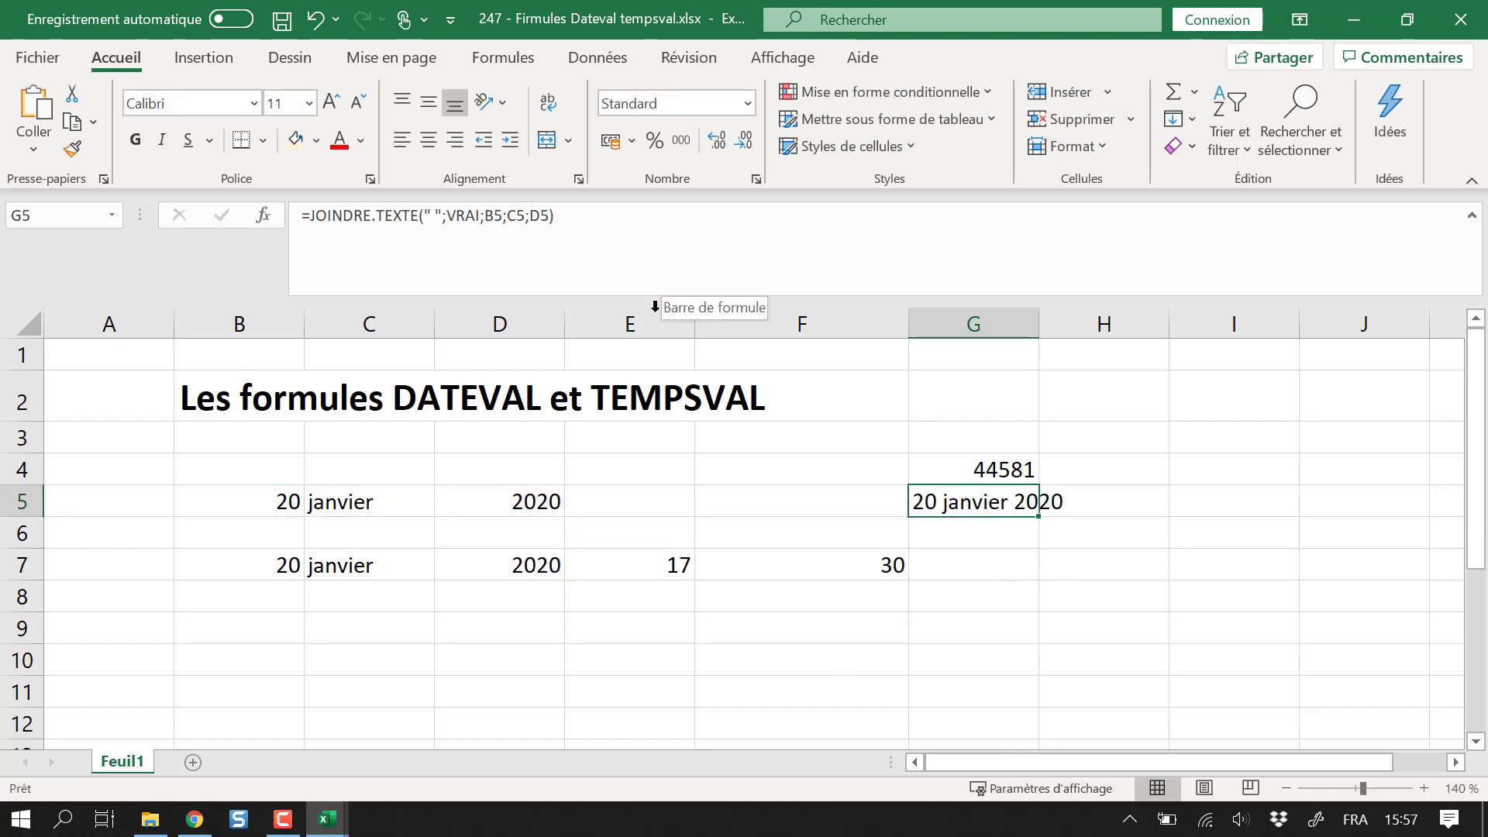
pyautogui.moveTo(280, 500); pyautogui.dragTo(513, 498)
pyautogui.click(983, 502)
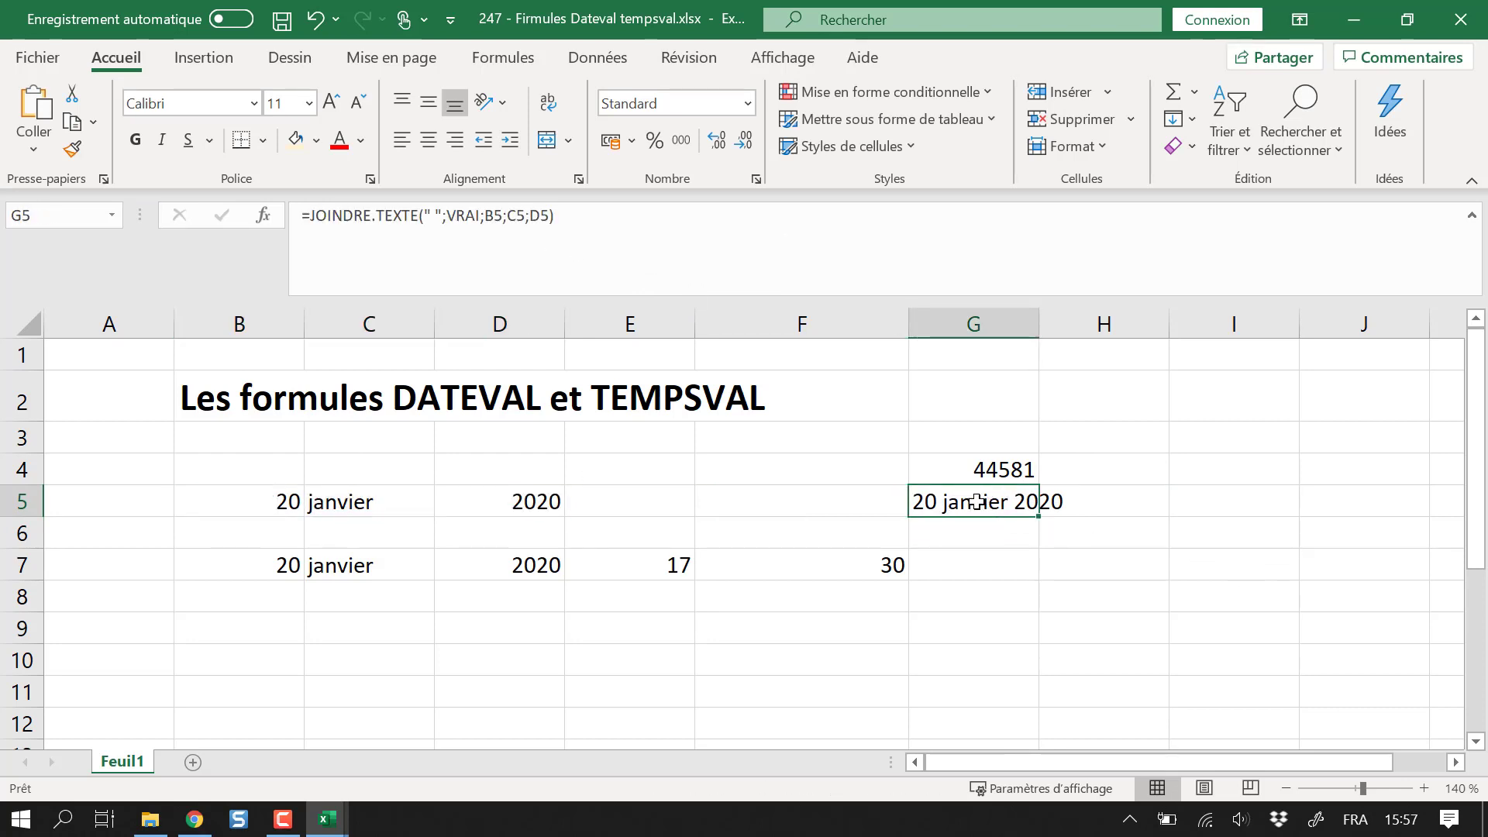
pyautogui.click(747, 103)
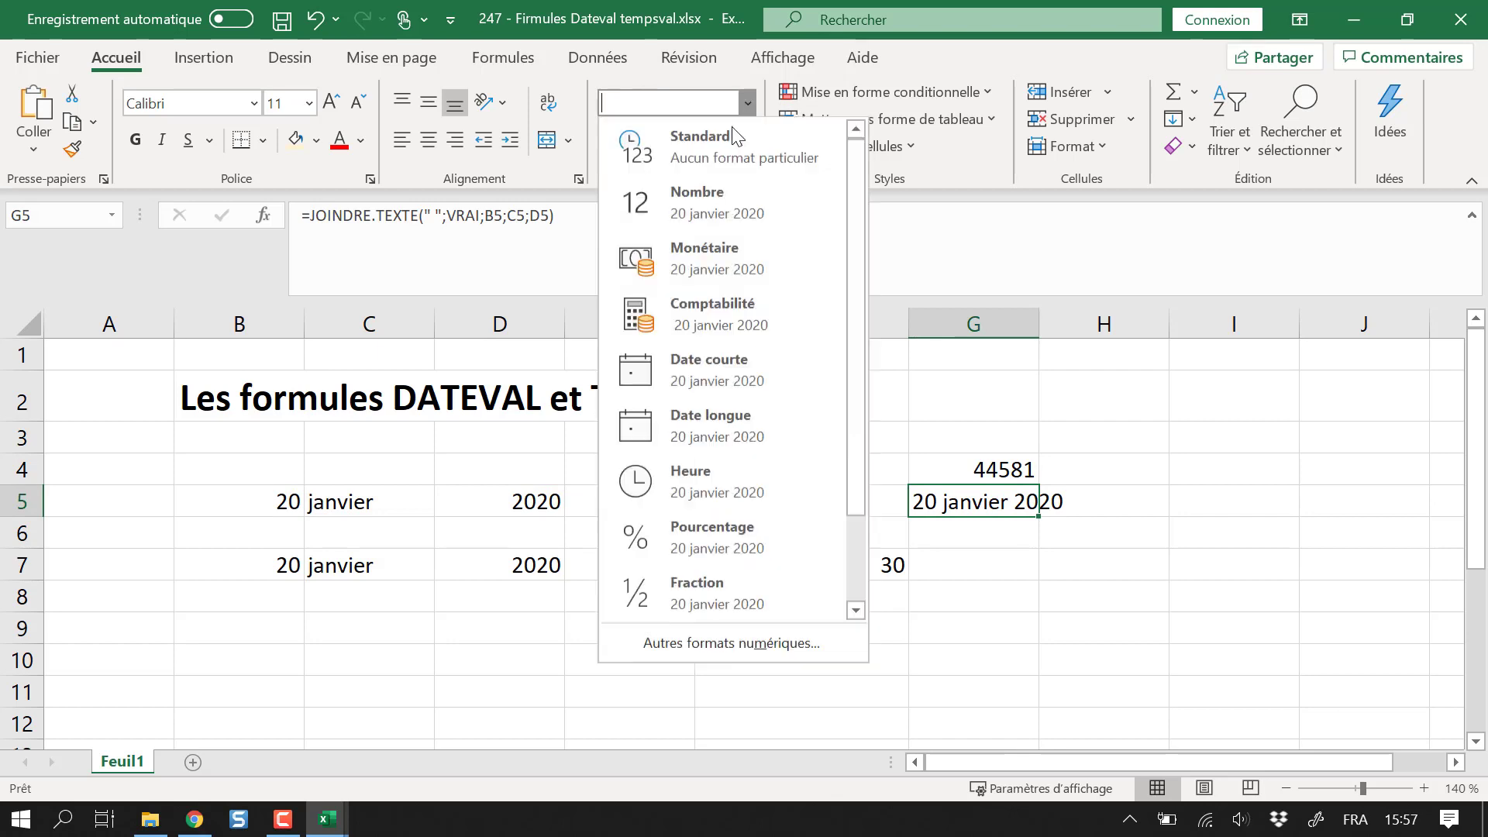
pyautogui.click(706, 156)
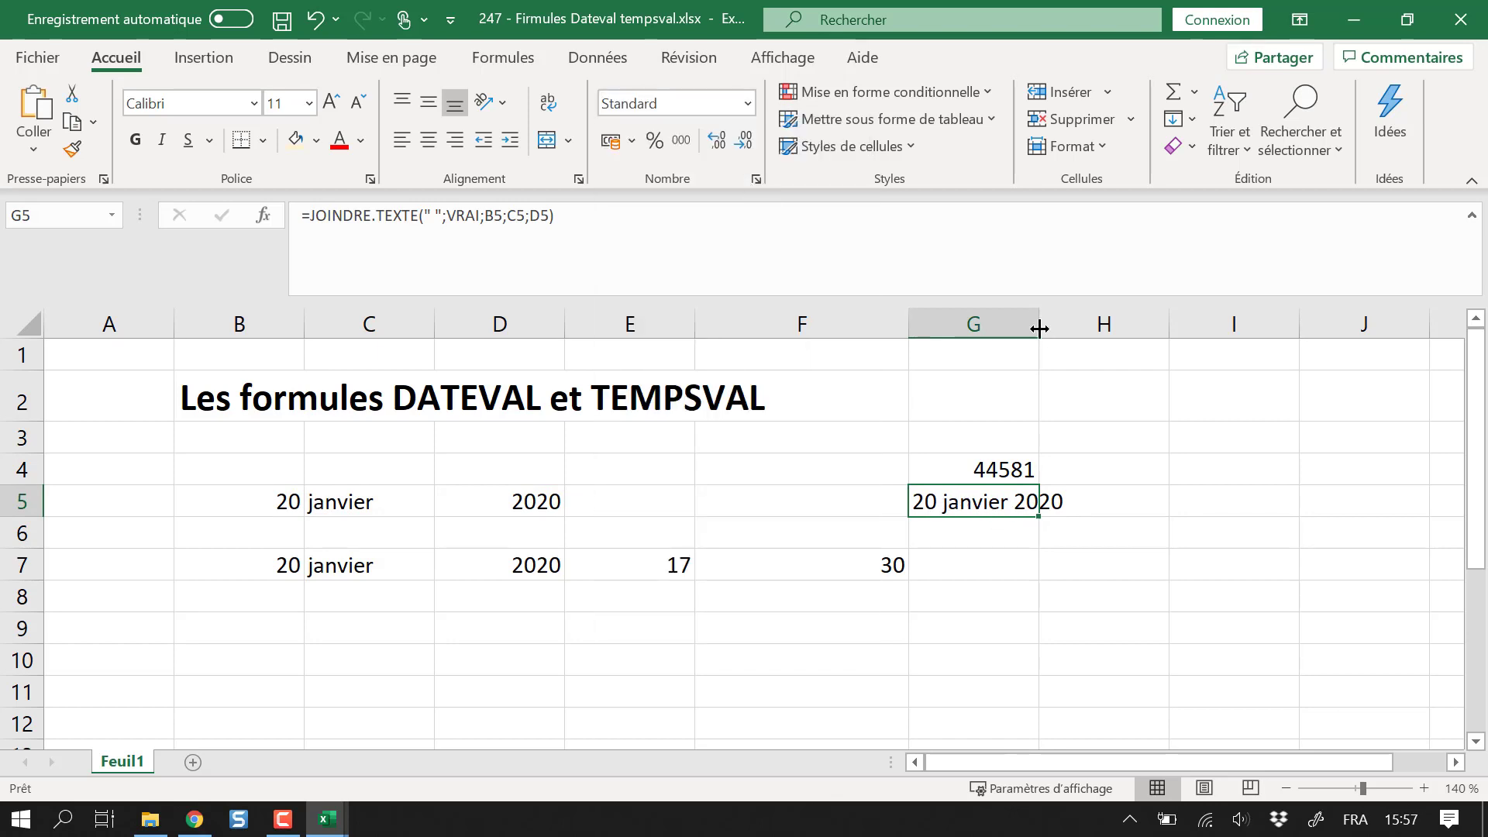
pyautogui.moveTo(1039, 322); pyautogui.dragTo(1093, 322)
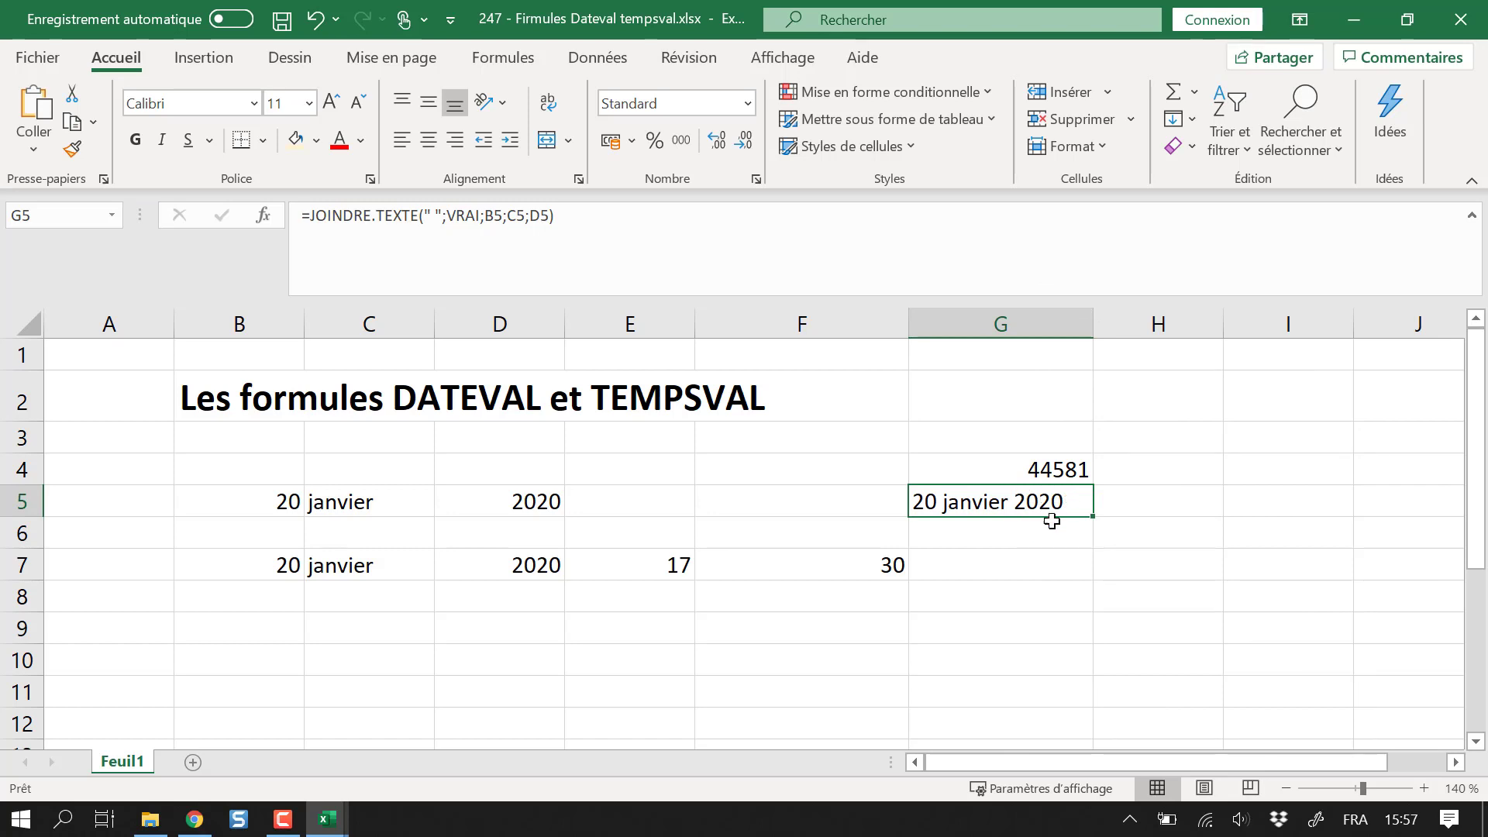
# - Convert the text date in G5 to a serial number with the formula =DATEVAL(G5) in H5
pyautogui.click(1052, 474)
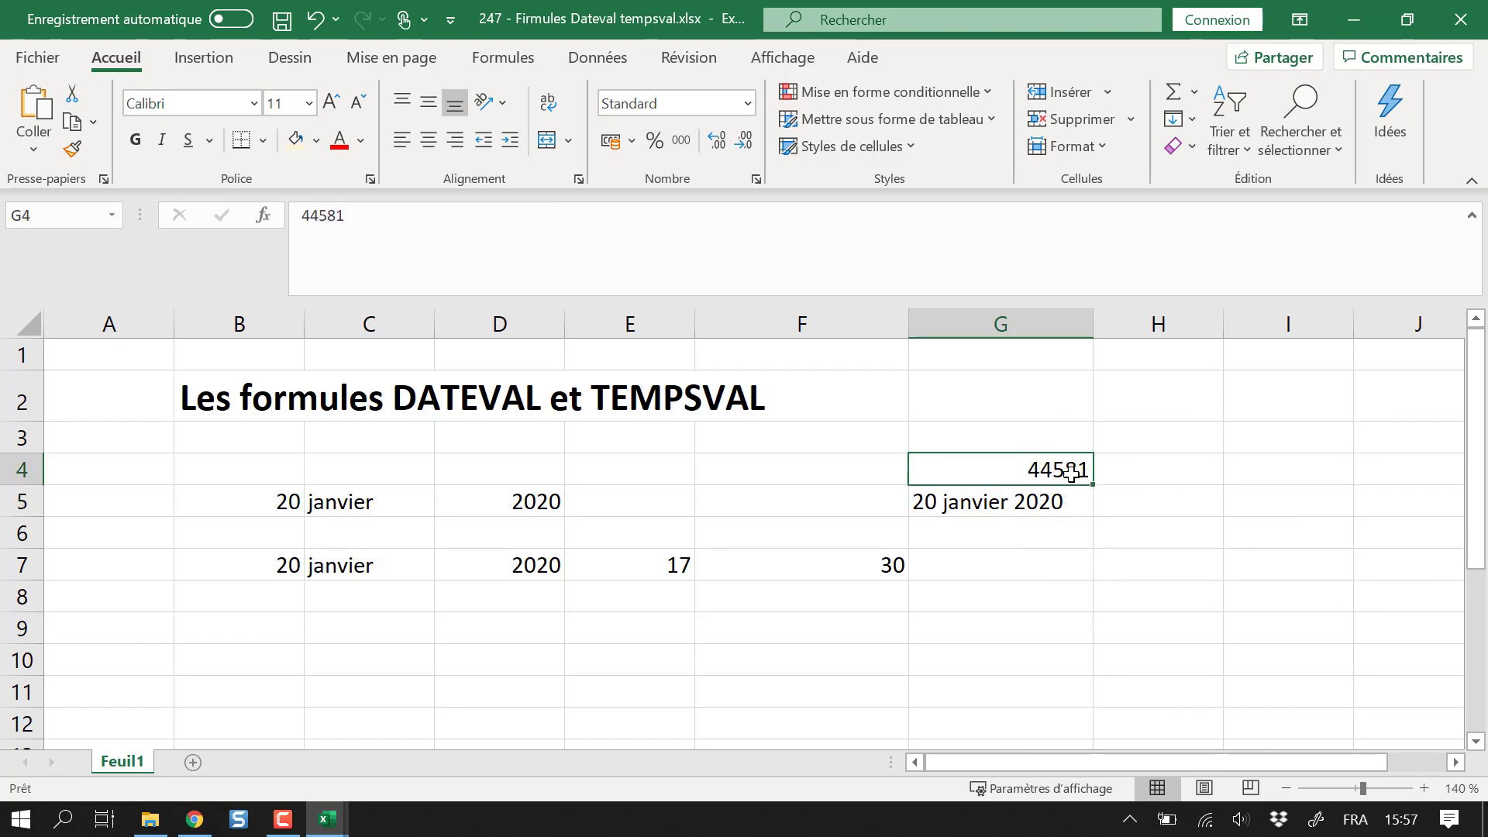
pyautogui.click(1168, 500)
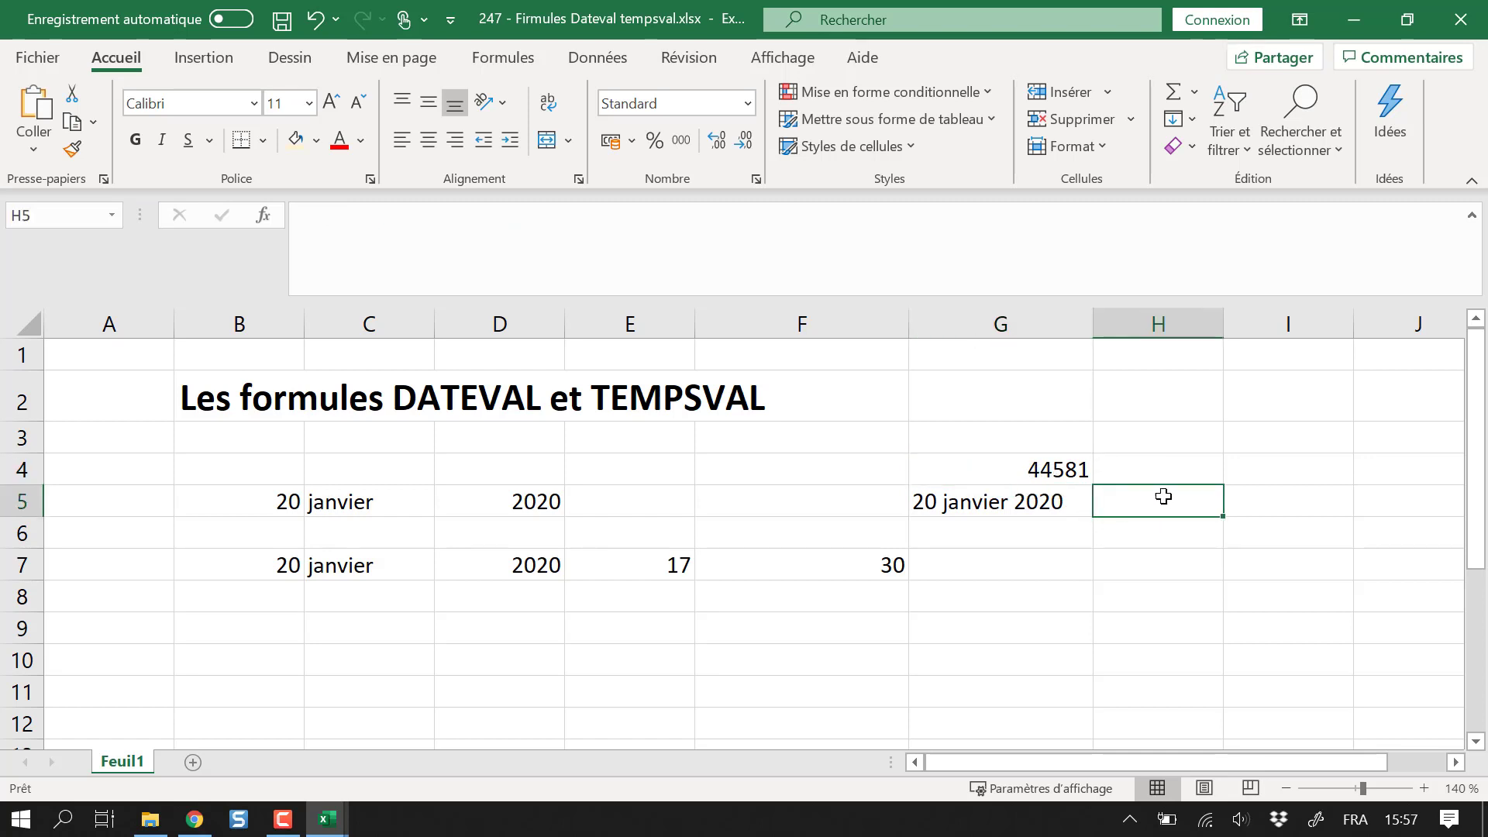
pyautogui.write('=datev')
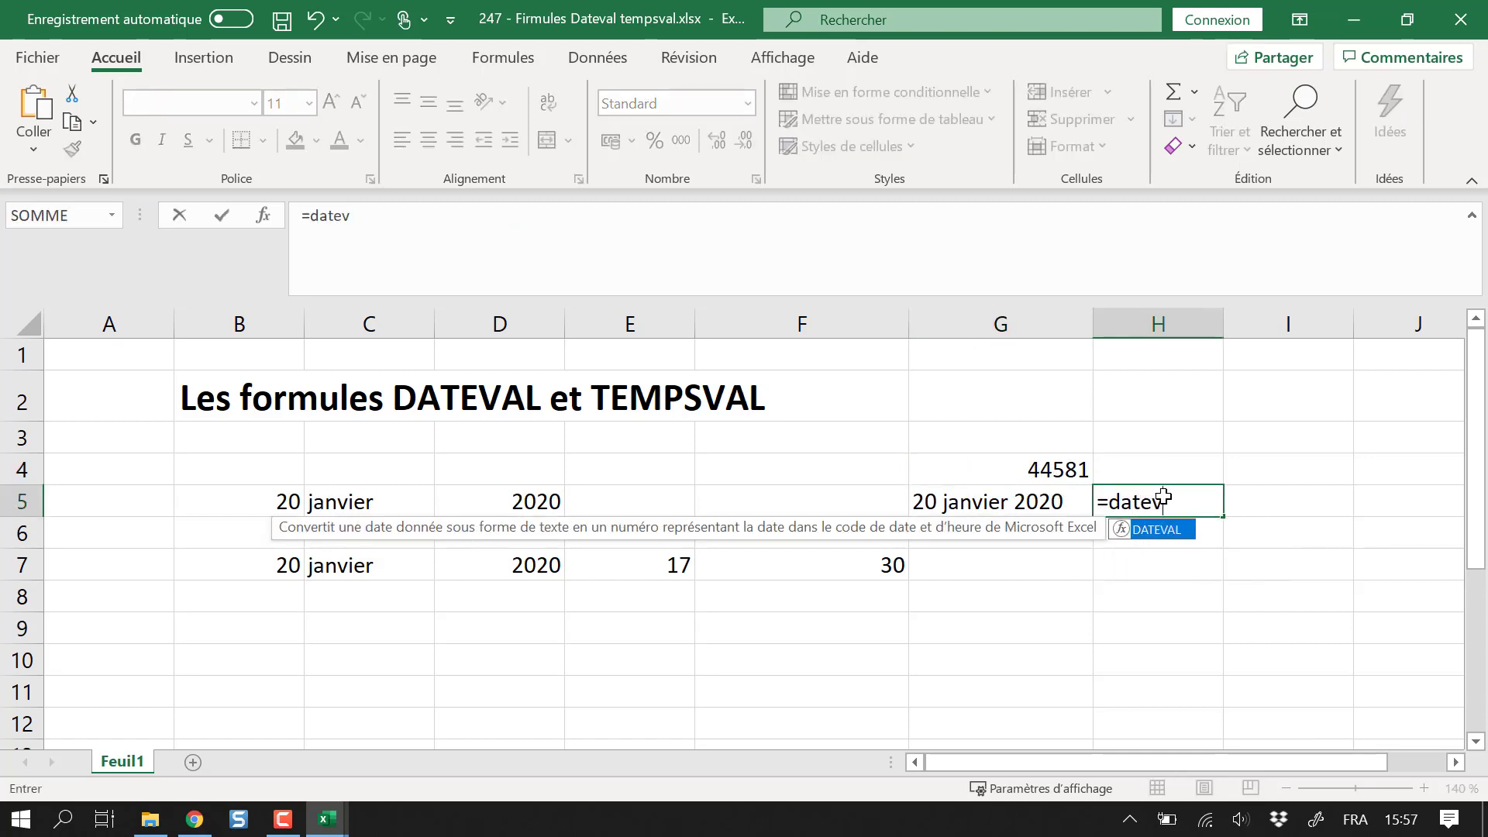
pyautogui.write('e')
pyautogui.press('BackSpace')
pyautogui.write('al')
pyautogui.press('Tab')
pyautogui.press('Left')
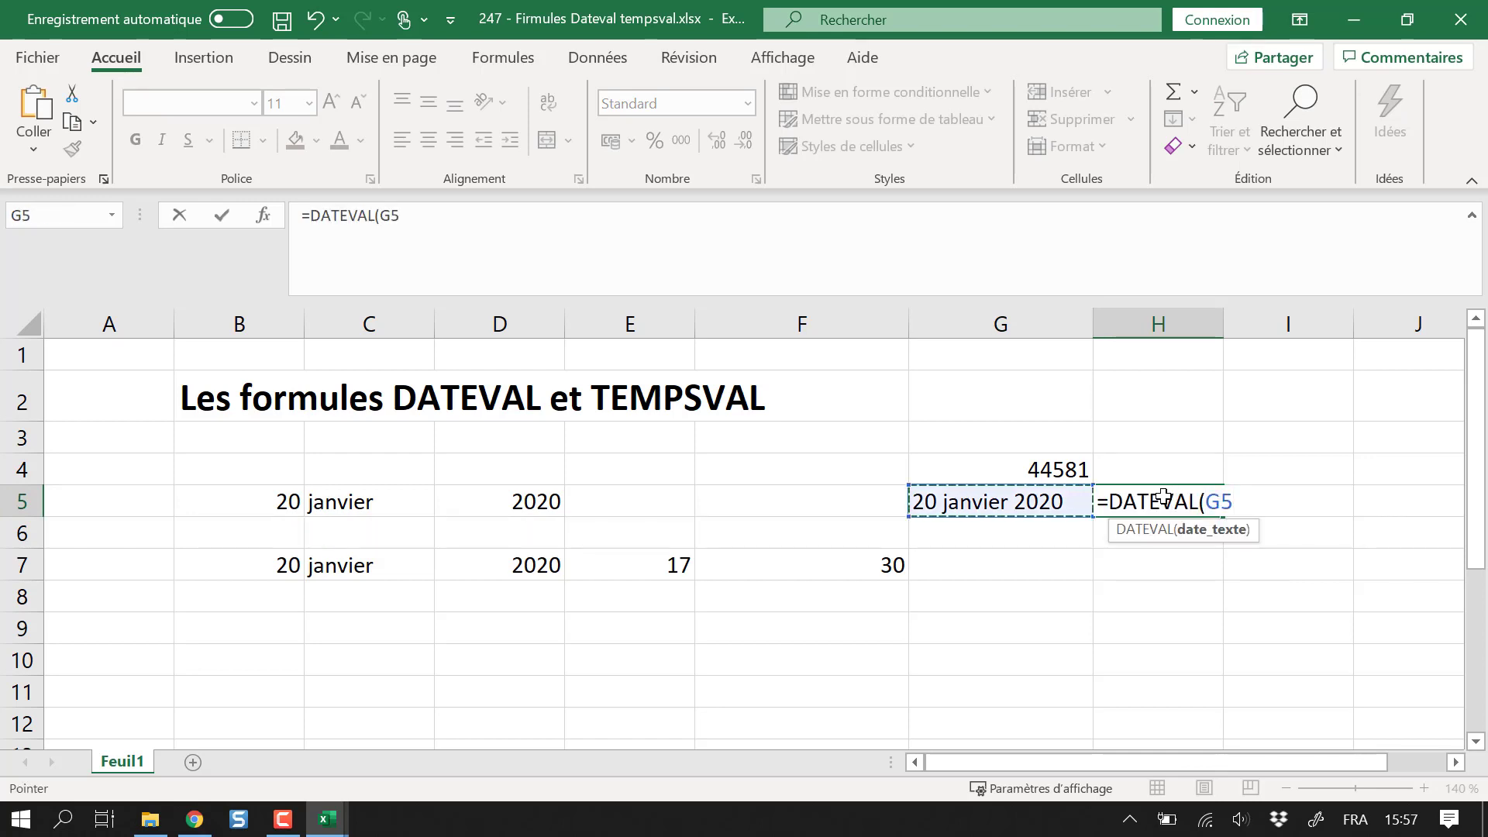
pyautogui.write(')')
pyautogui.press('Return')
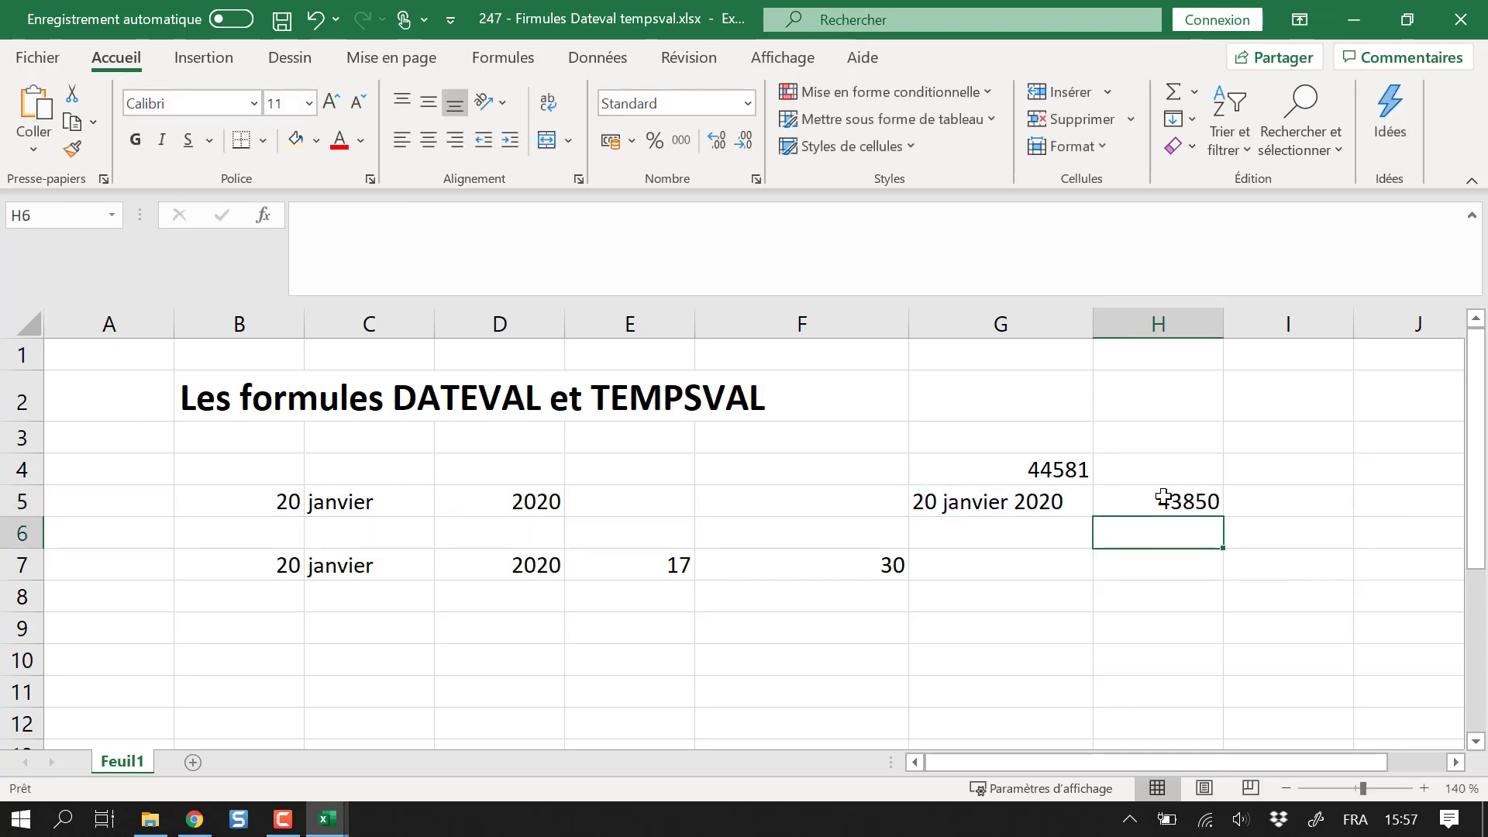
# - Format the DATEVAL result in H5 as a short date (Date courte)
pyautogui.click(1163, 500)
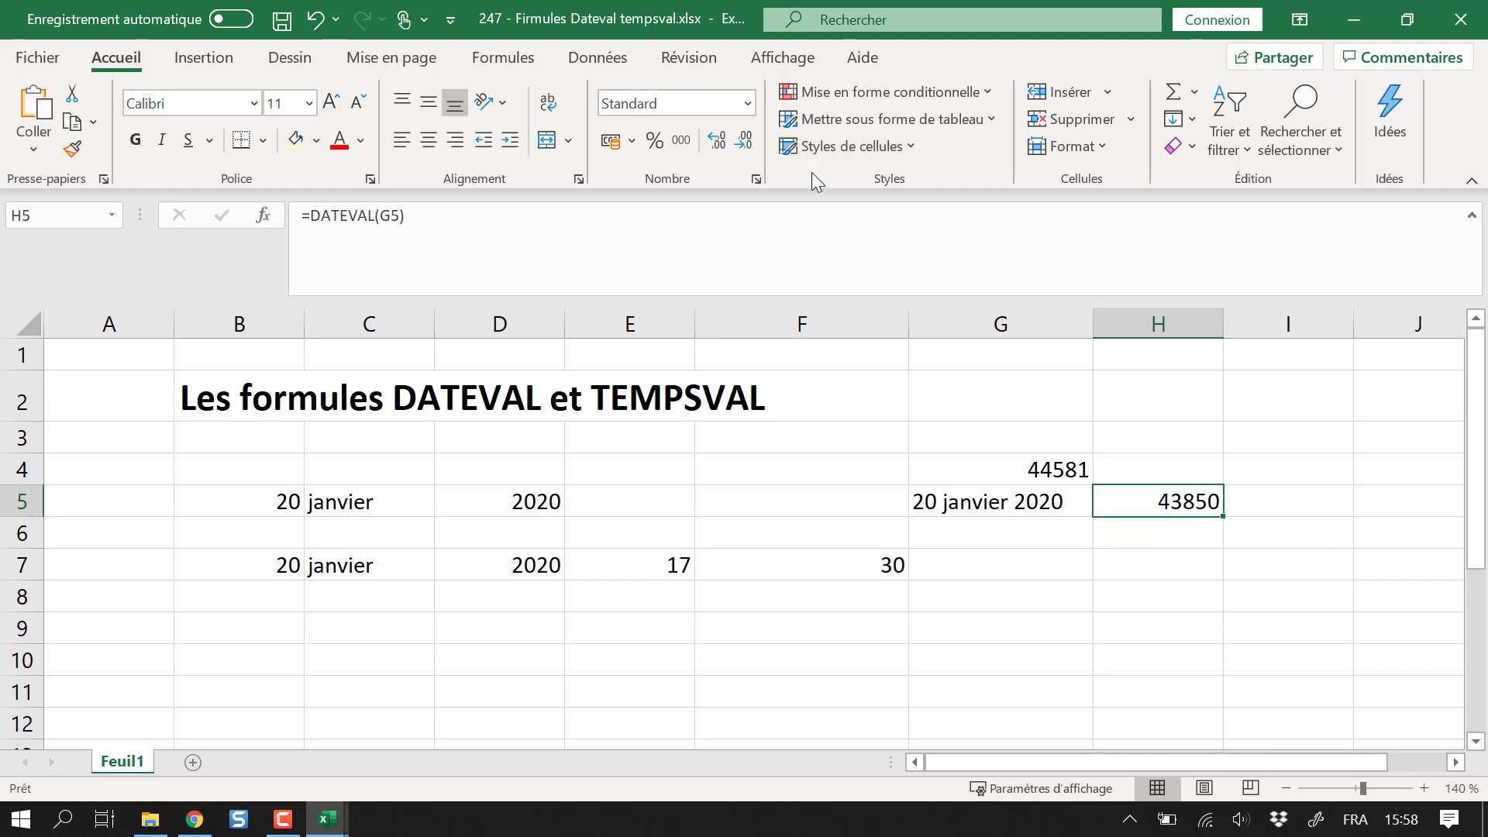
pyautogui.click(749, 104)
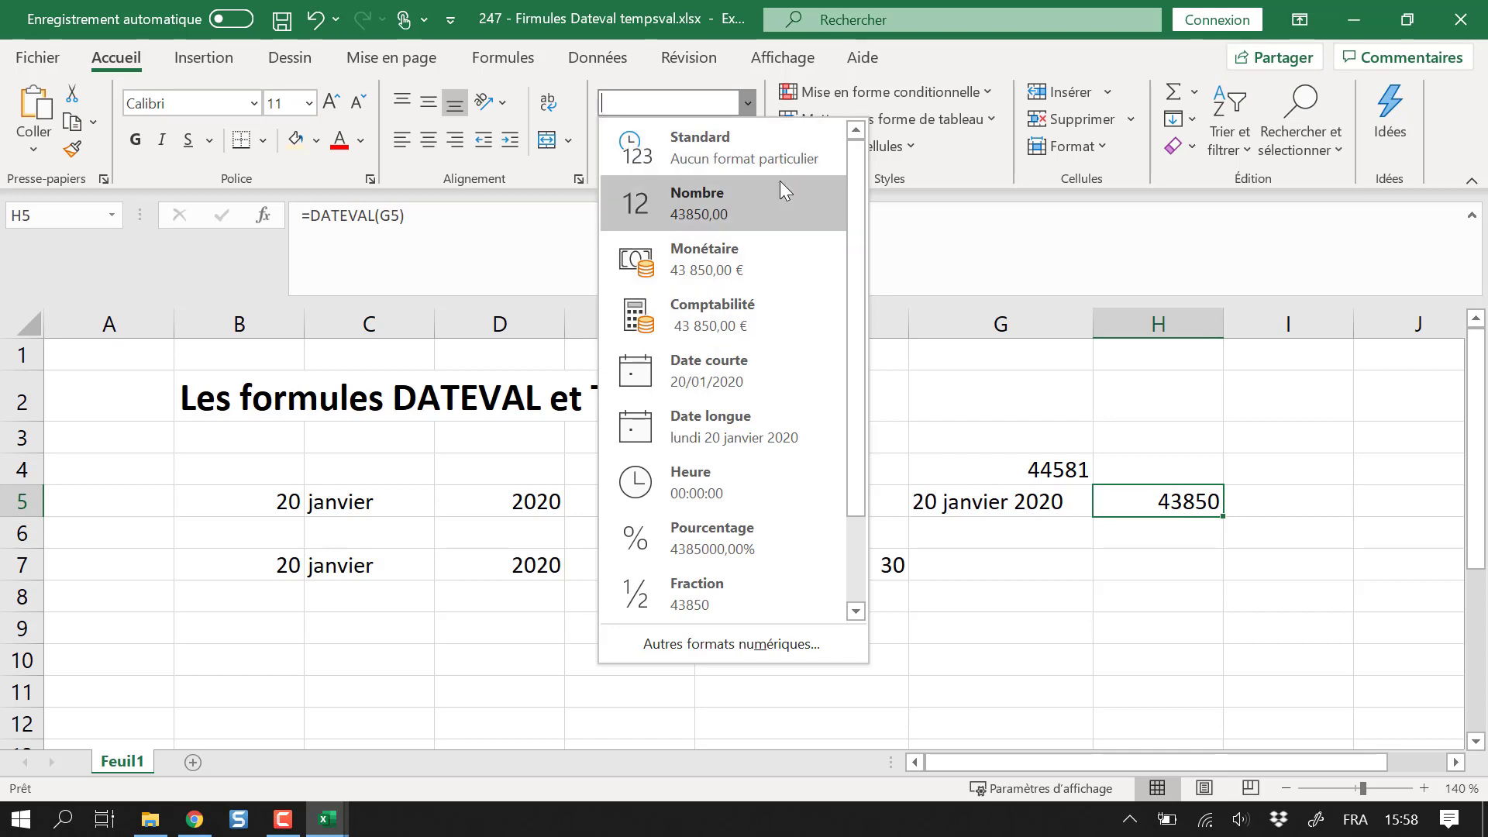
pyautogui.click(781, 380)
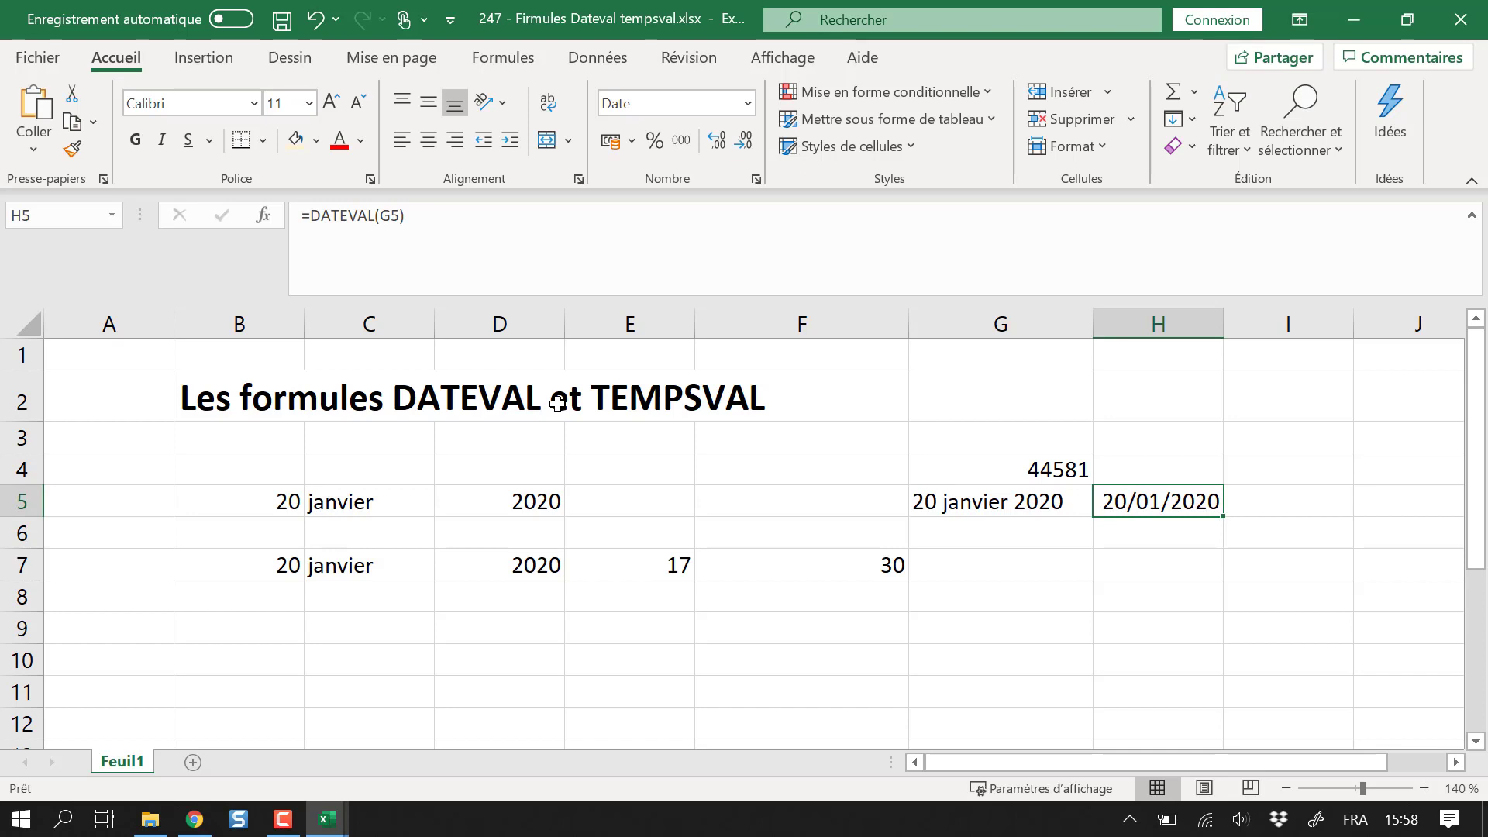
# - Copy the JOINDRE.TEXTE formula from G5 into G7 so it joins the day, month and year of row 7
pyautogui.press('Down')
pyautogui.press('Down')
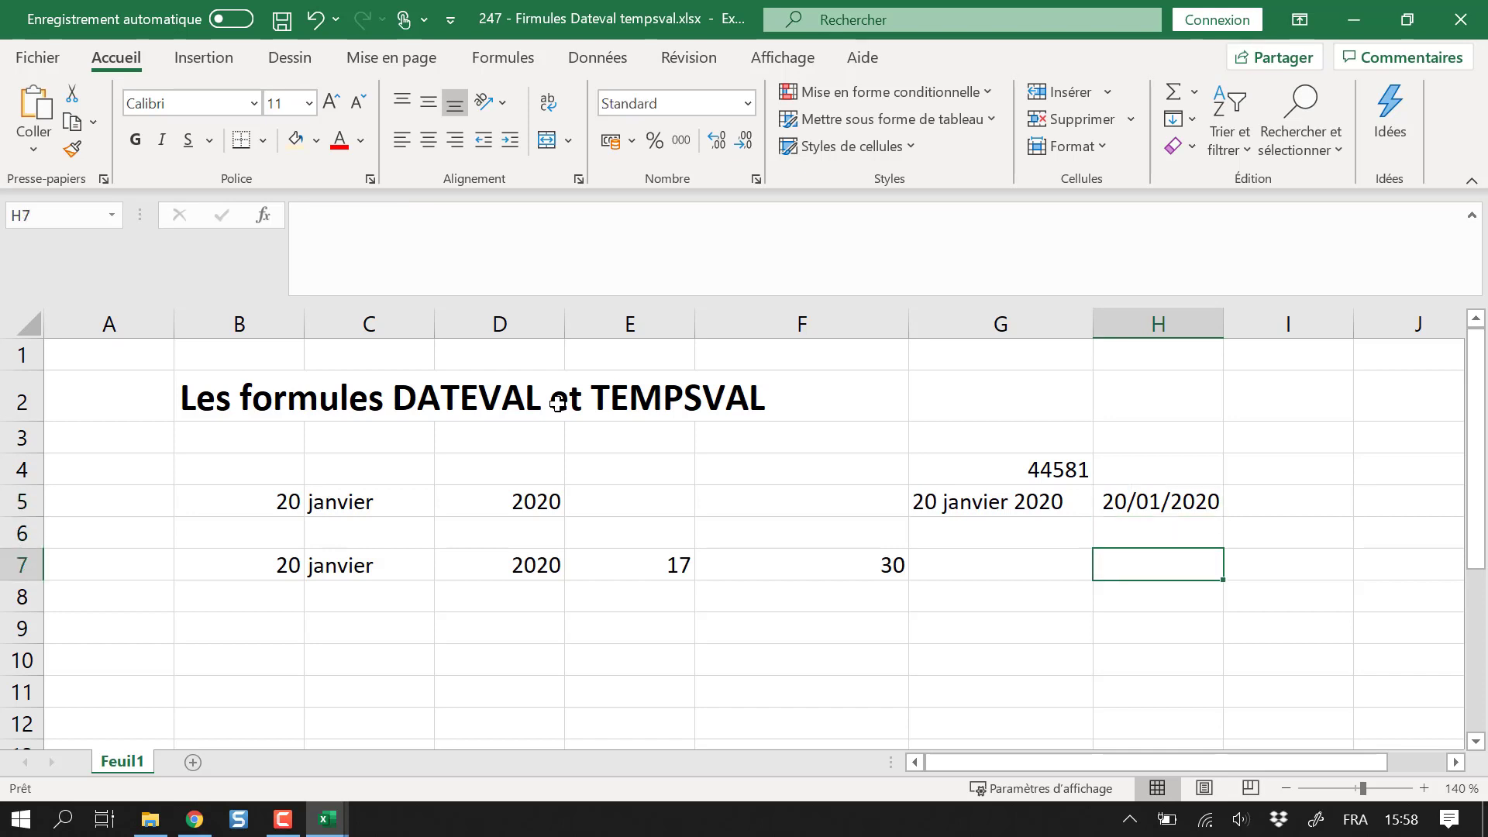
pyautogui.press('Left')
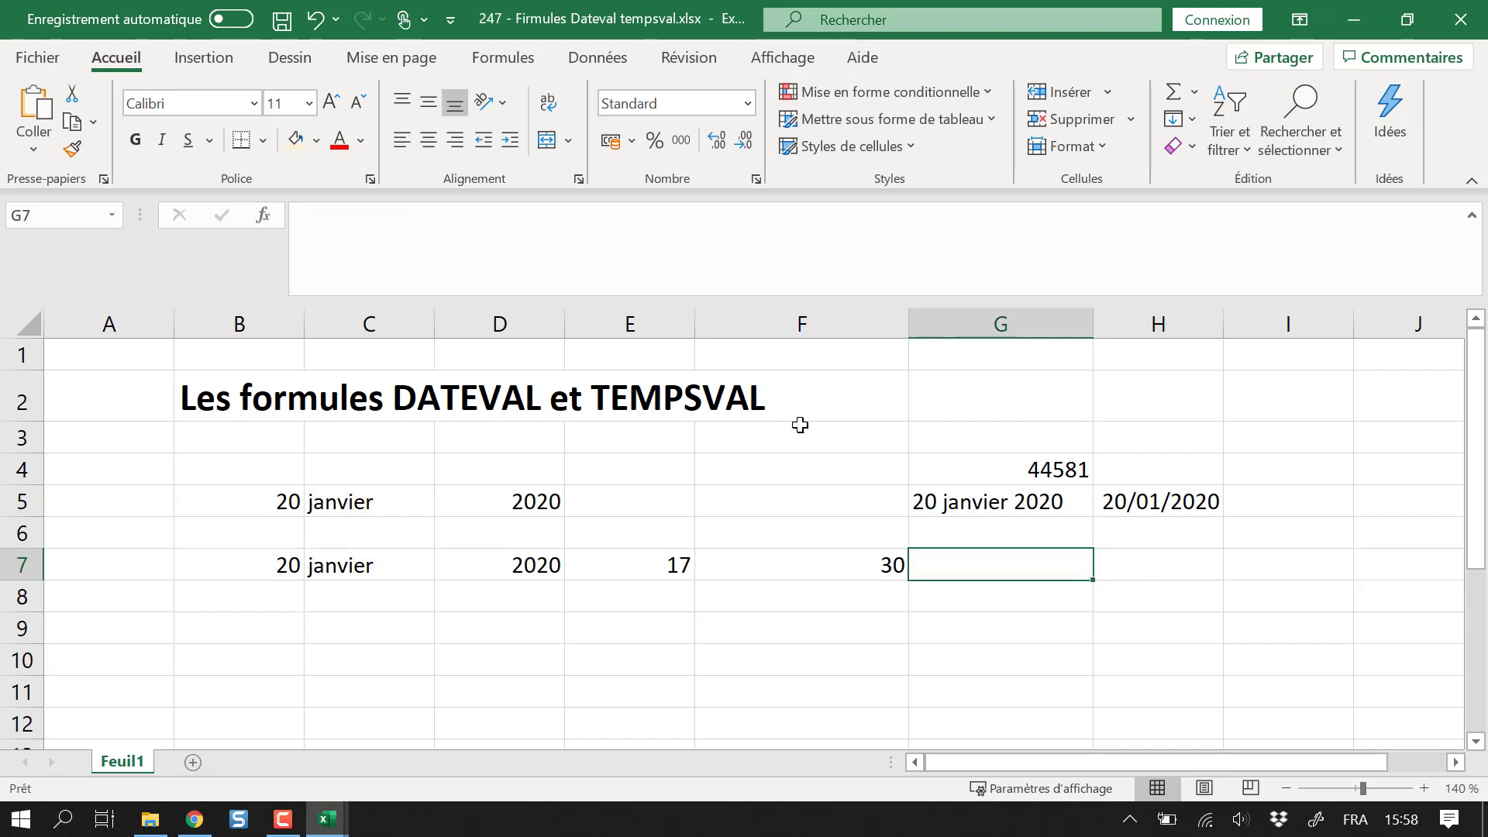
pyautogui.click(1047, 505)
pyautogui.hotkey('ctrl', 'c')
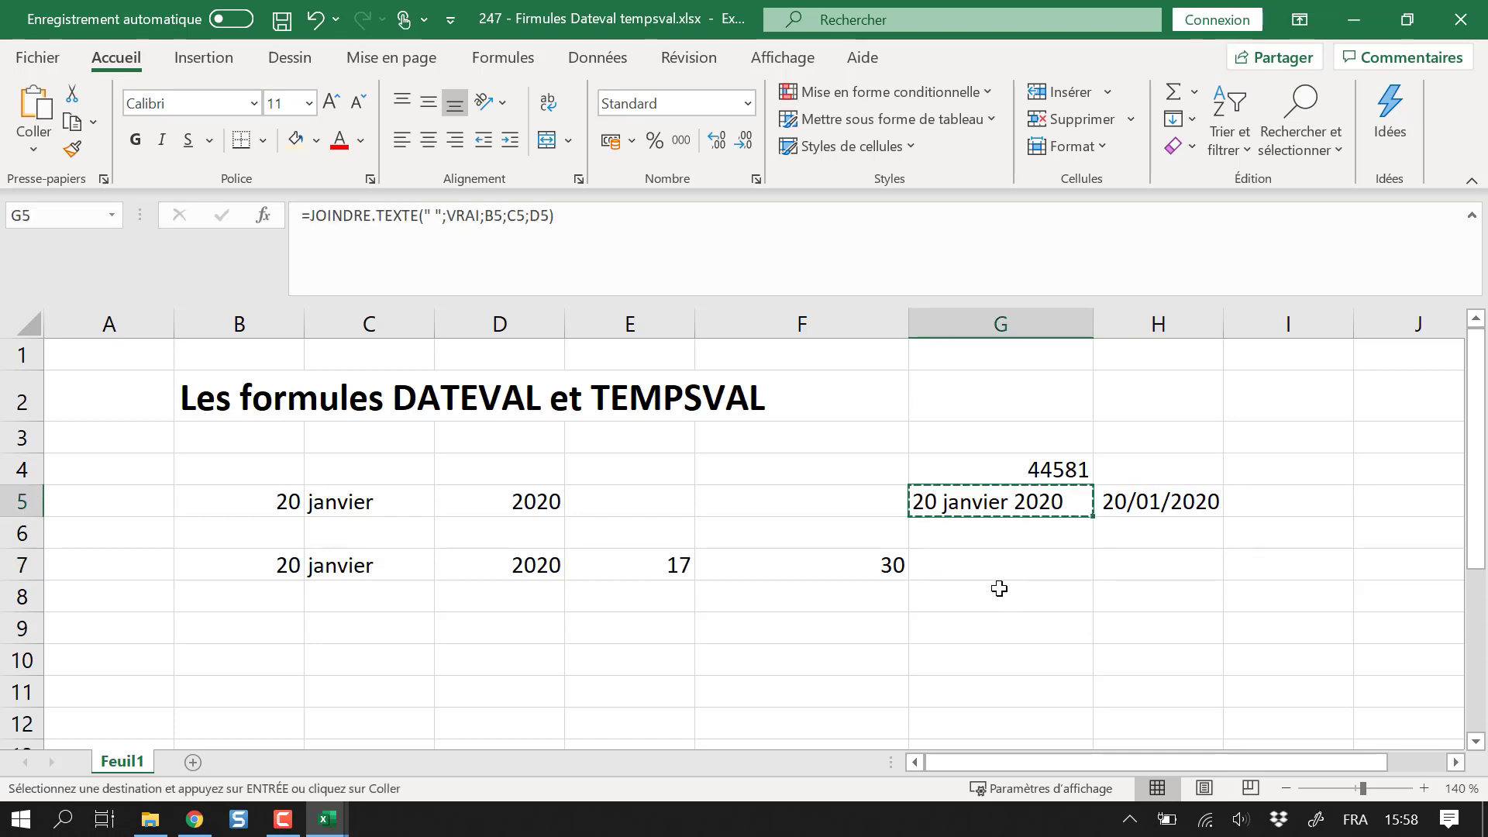
pyautogui.click(991, 566)
pyautogui.hotkey('ctrl', 'v')
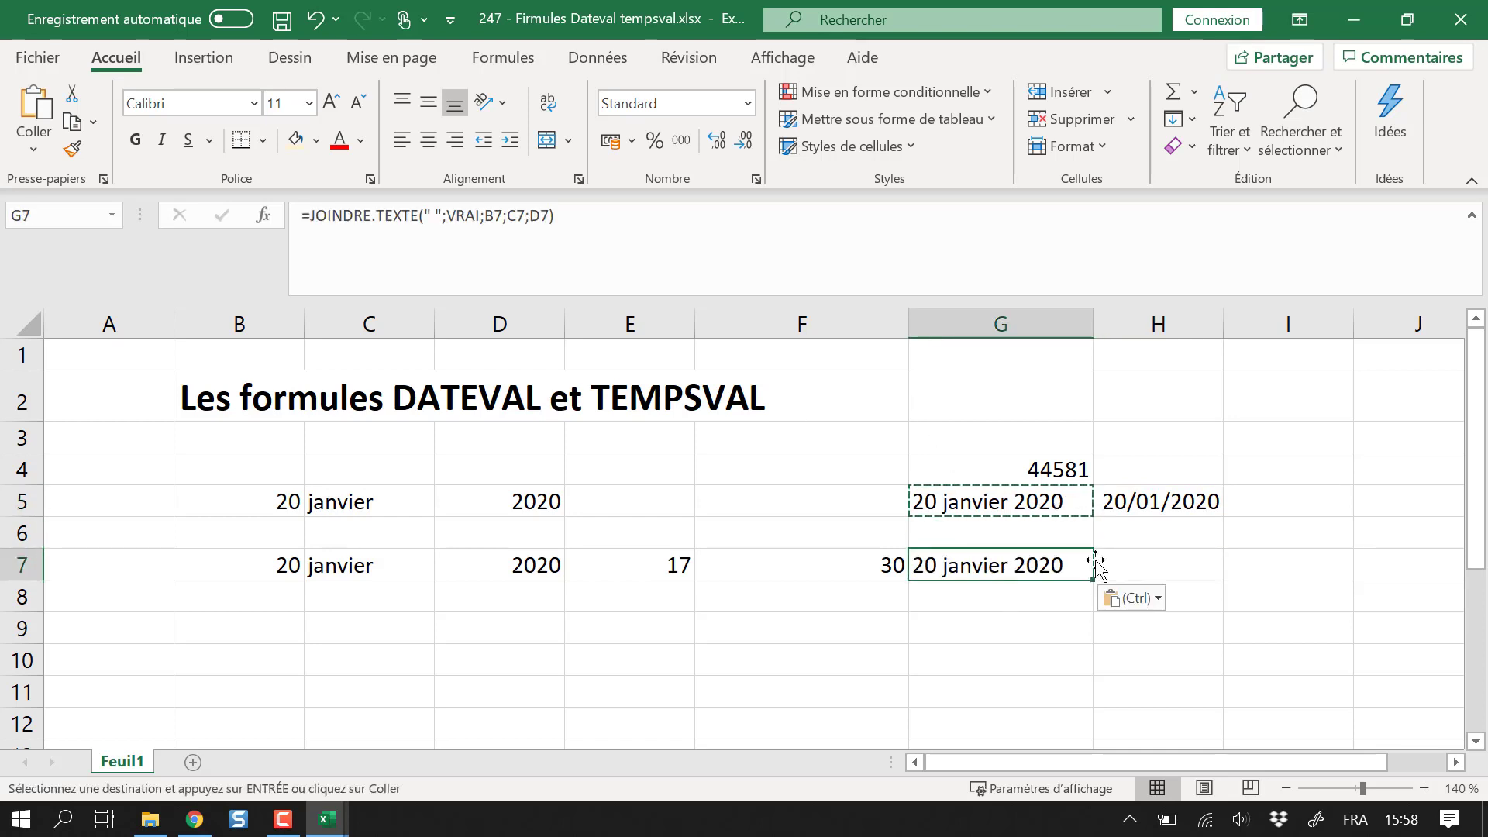
pyautogui.click(1071, 465)
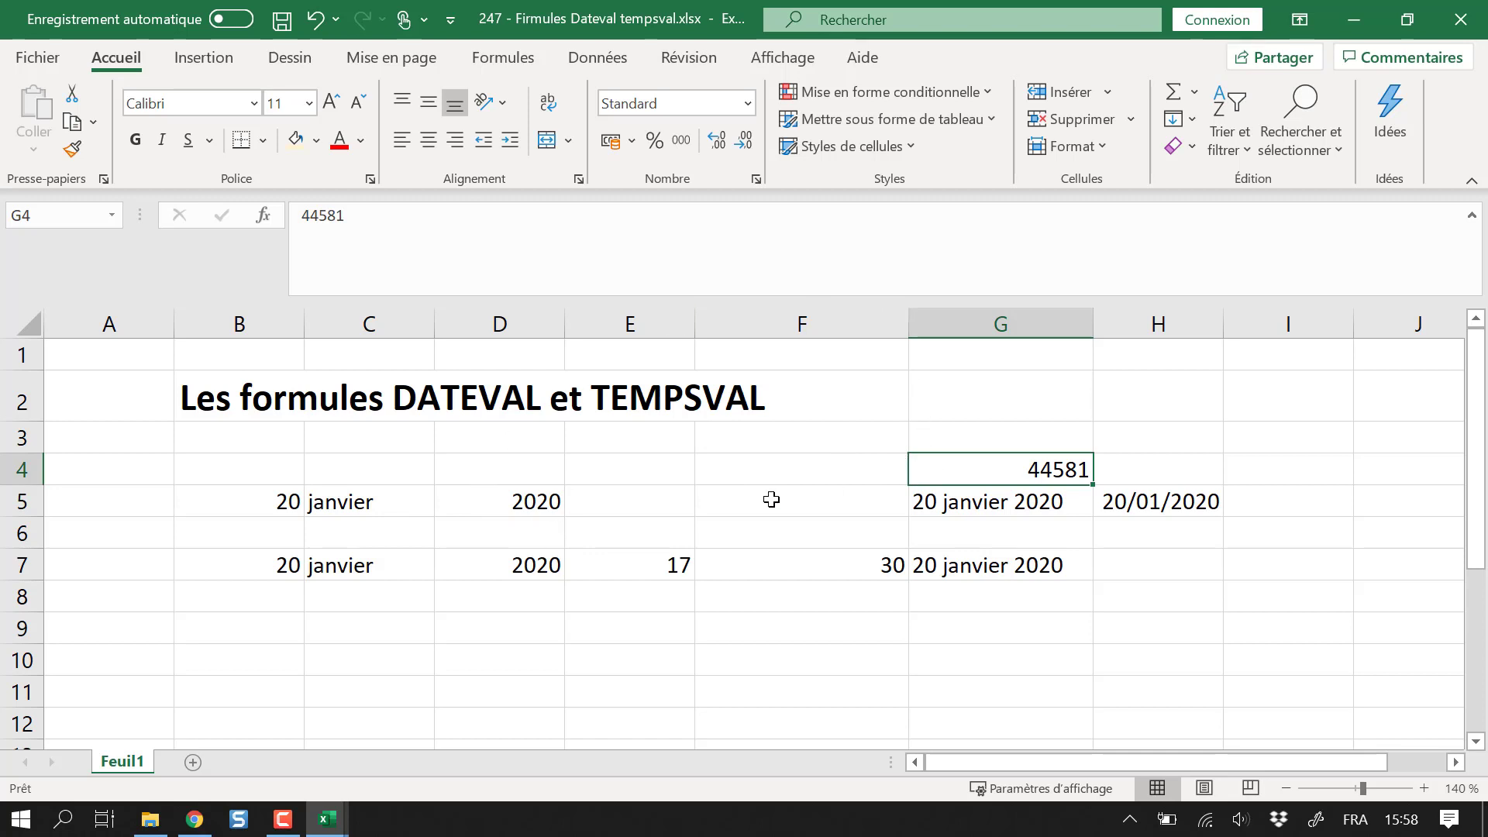
pyautogui.moveTo(651, 554); pyautogui.dragTo(814, 558)
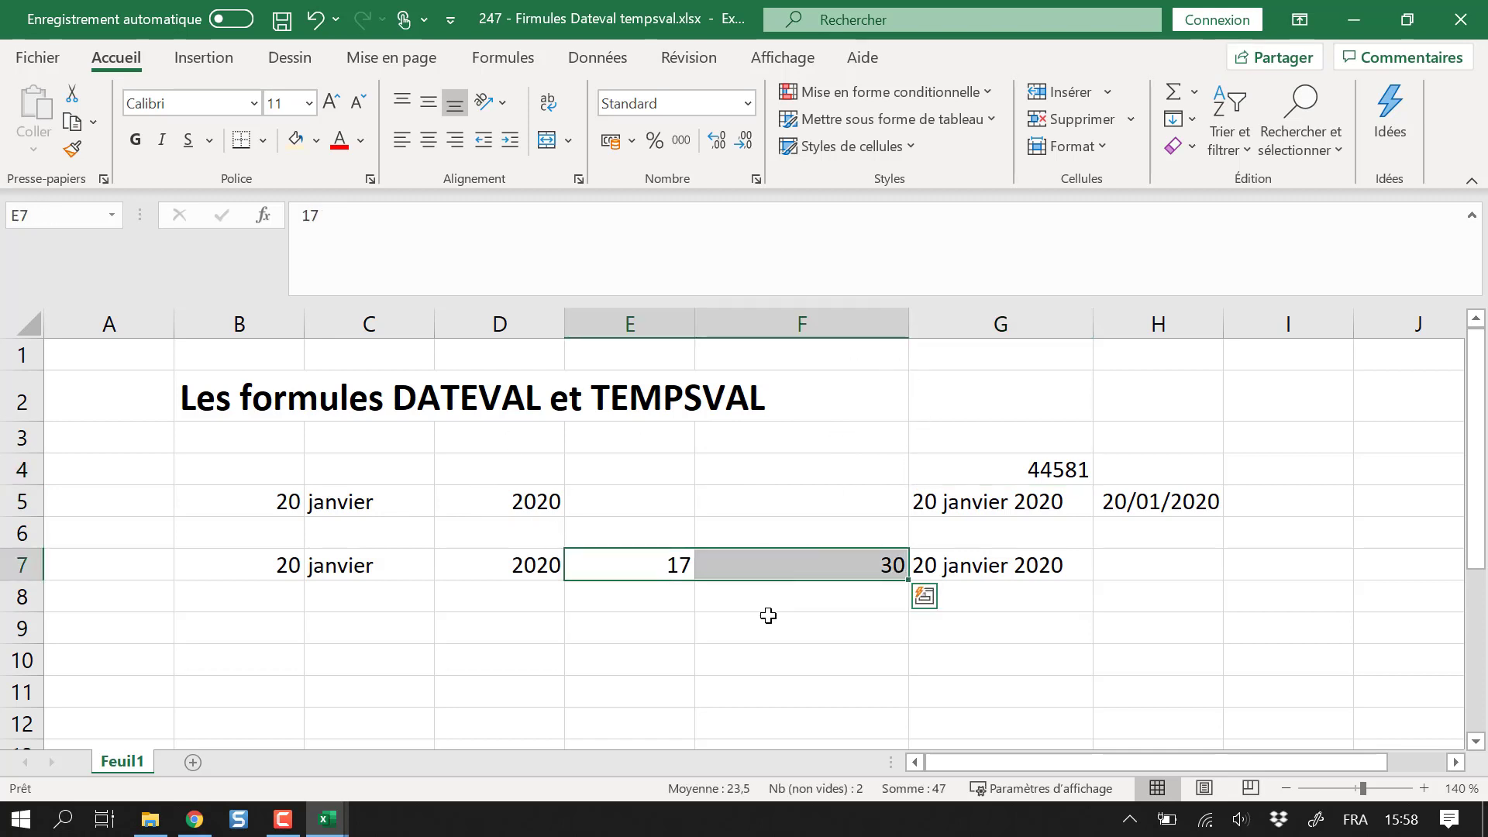
pyautogui.click(694, 617)
pyautogui.moveTo(678, 565); pyautogui.dragTo(797, 571)
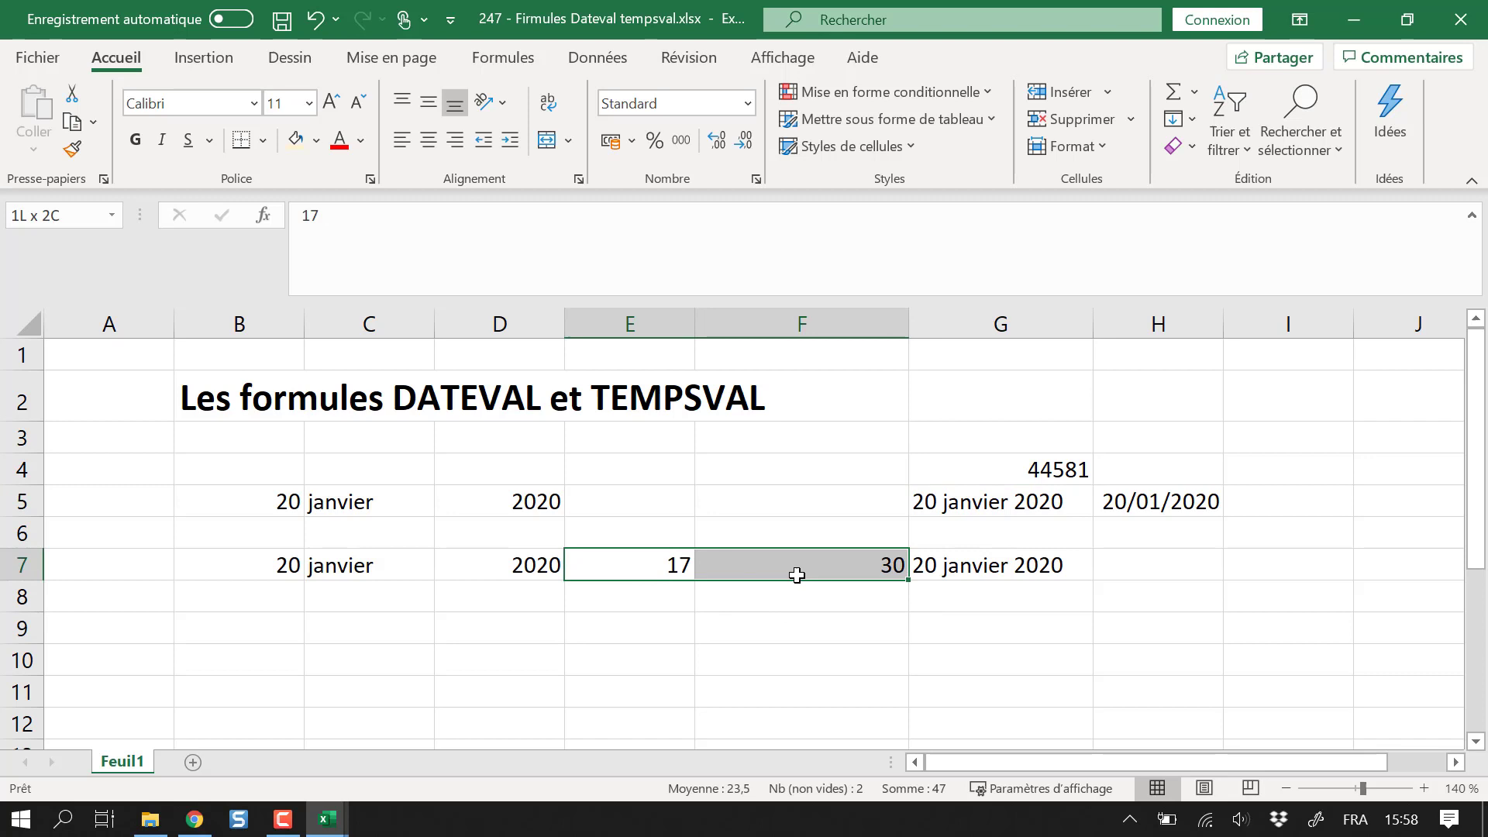
pyautogui.click(697, 621)
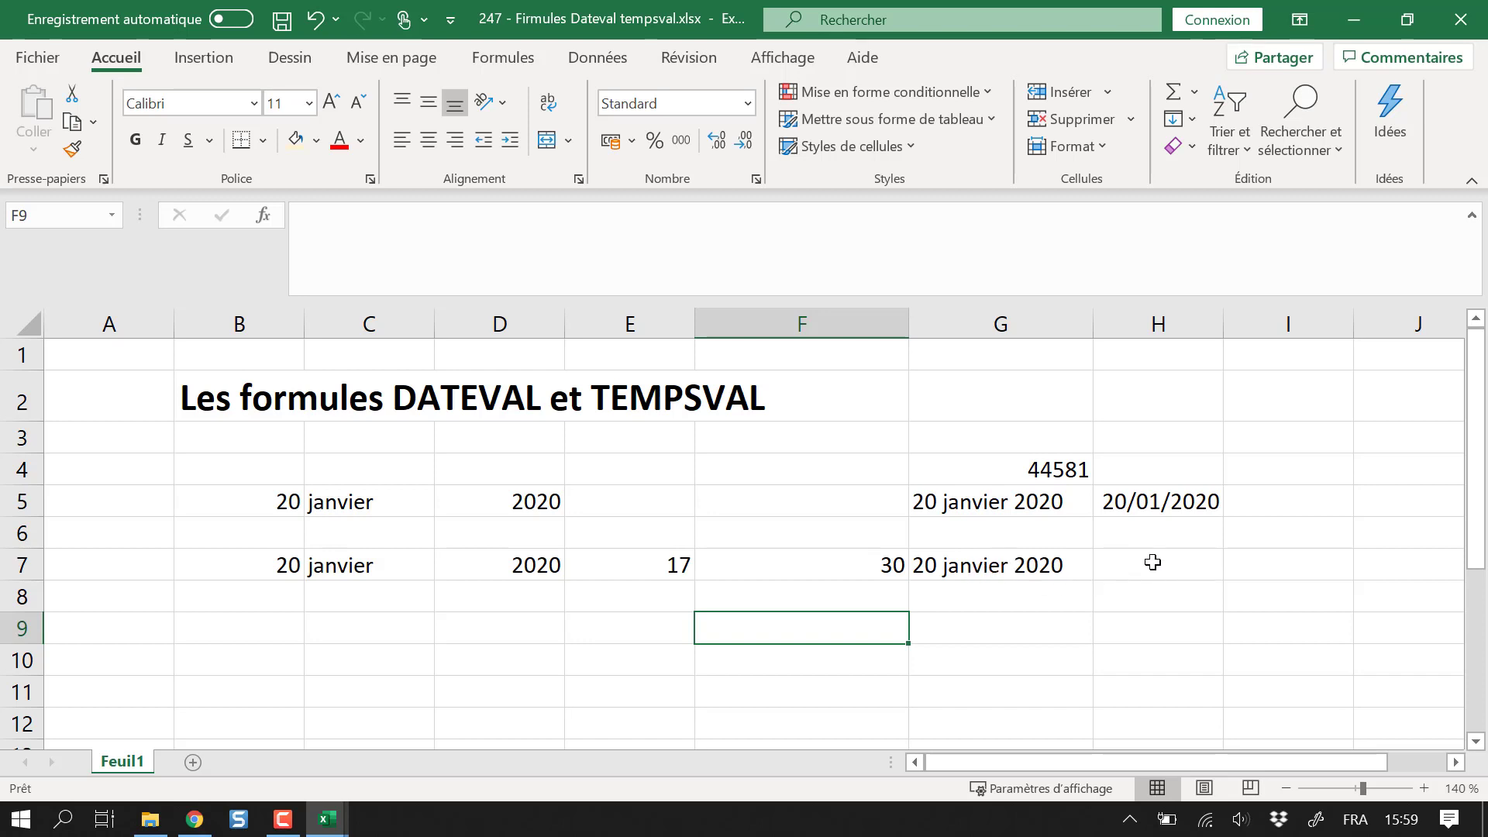
pyautogui.click(1186, 564)
# - Extend the G7 formula with a space and the hour cell by appending &" "&E7
pyautogui.click(961, 566)
pyautogui.click(555, 219)
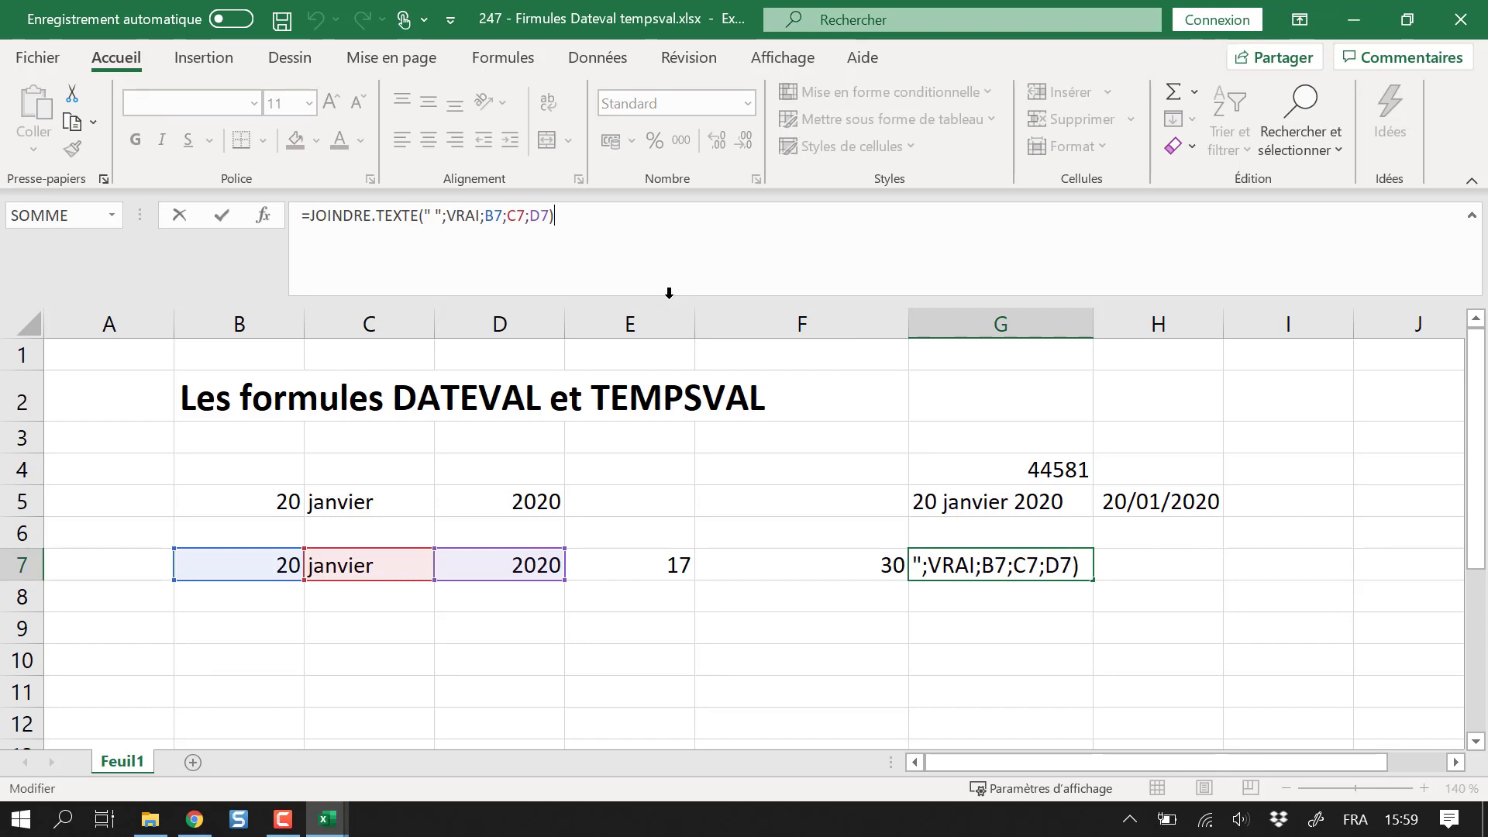
pyautogui.write('& ')
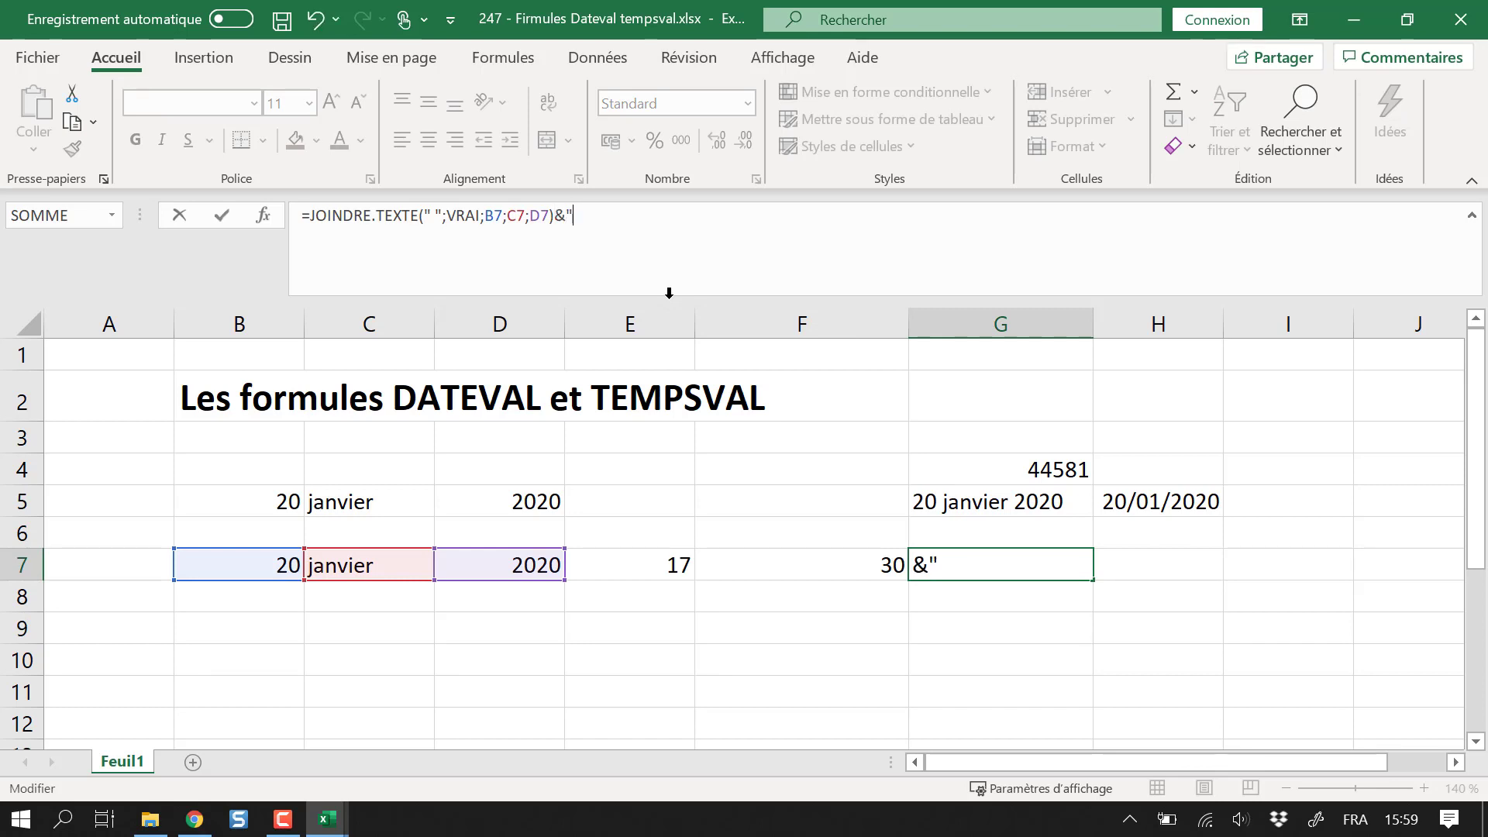
pyautogui.write(' &')
pyautogui.press('BackSpace')
pyautogui.write('&')
pyautogui.click(668, 568)
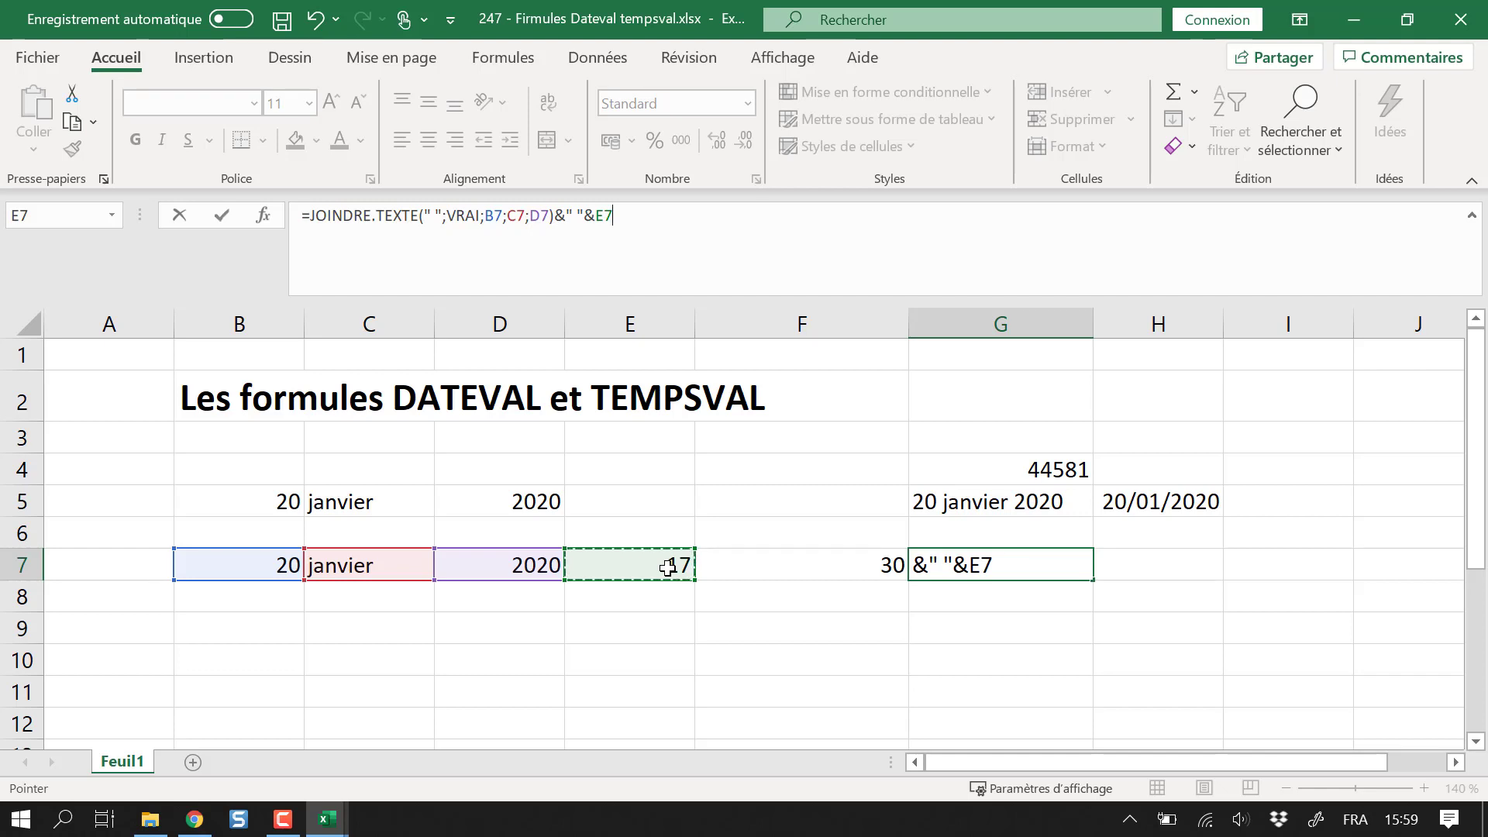
# - Append &":"&F7 to the G7 formula to add the minutes, and widen column G to fit the text
pyautogui.write('&')
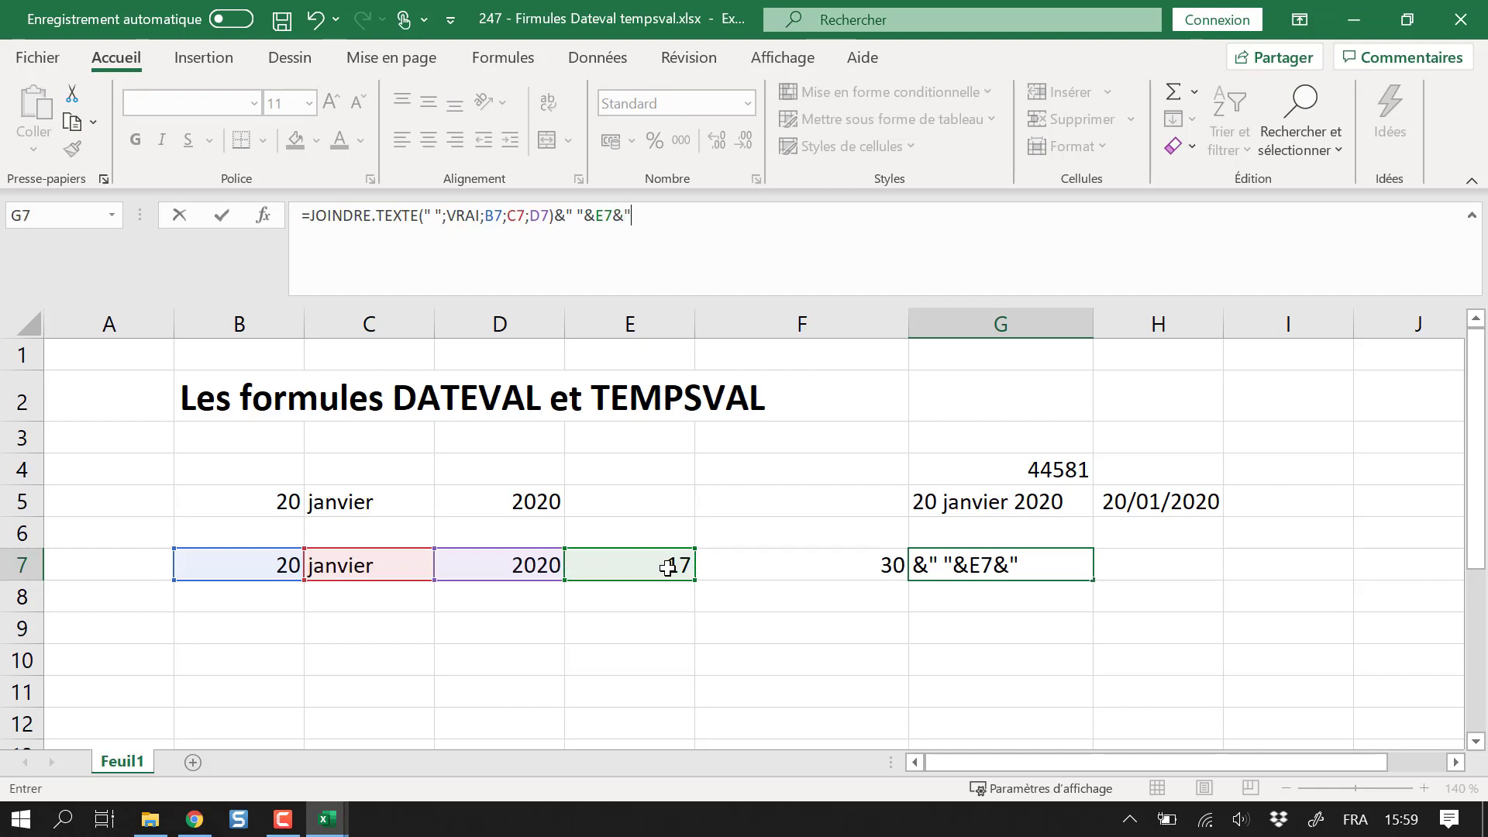
pyautogui.write('":"&&')
pyautogui.press('BackSpace')
pyautogui.click(852, 564)
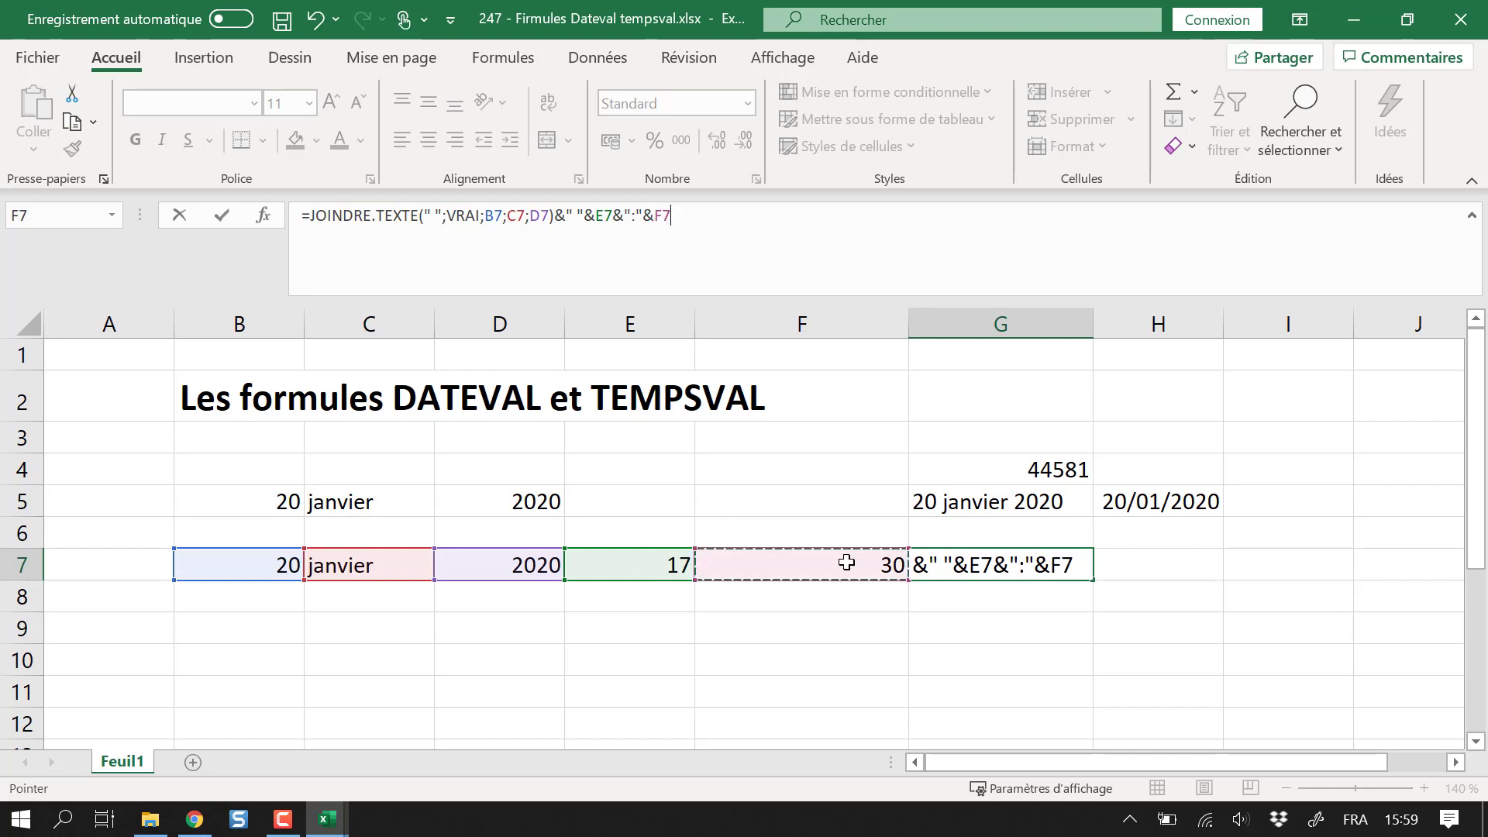
pyautogui.press('Return')
pyautogui.click(1008, 564)
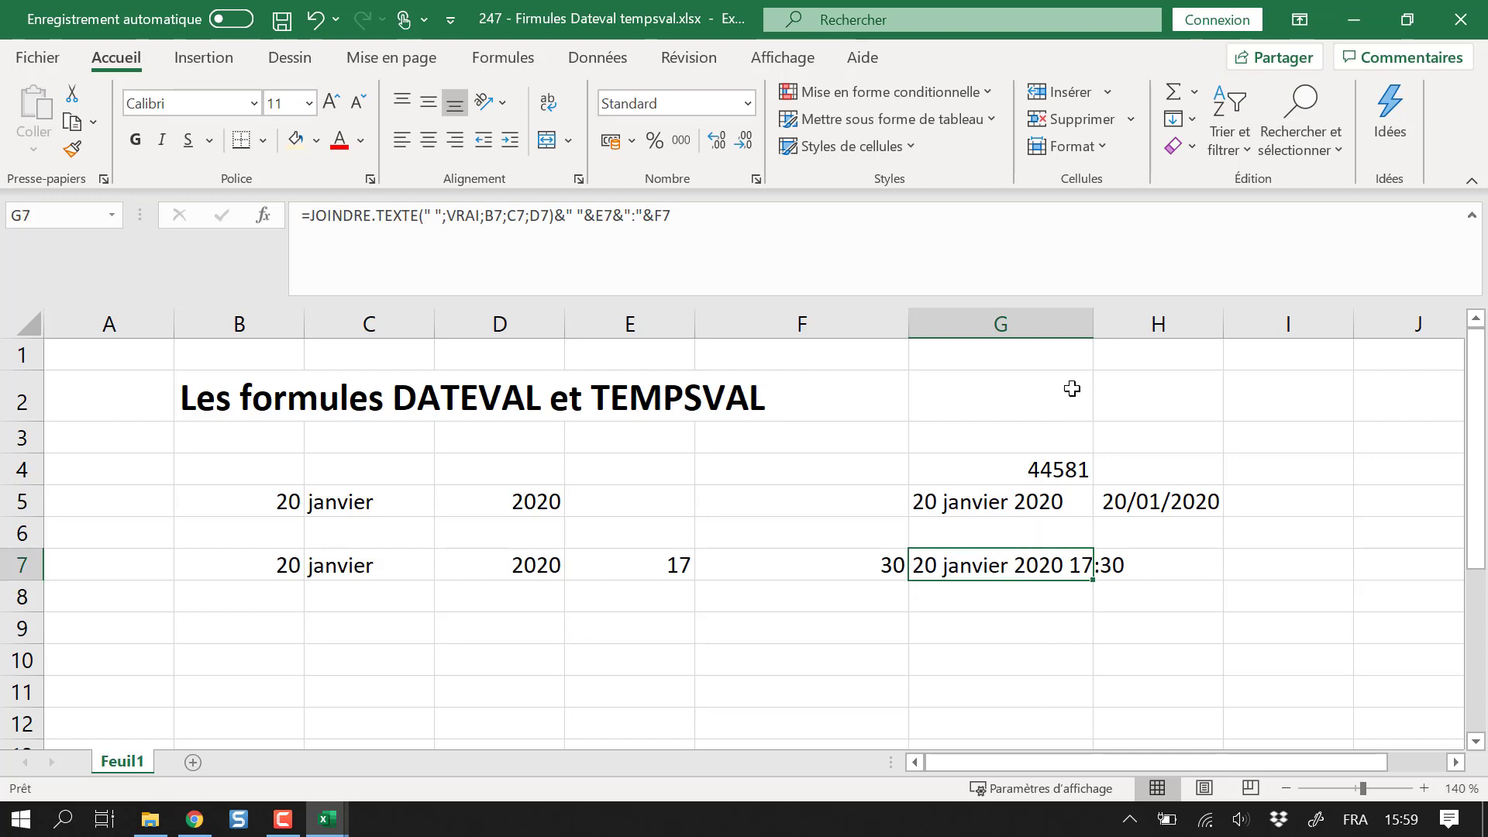
pyautogui.moveTo(1094, 324); pyautogui.dragTo(1157, 332)
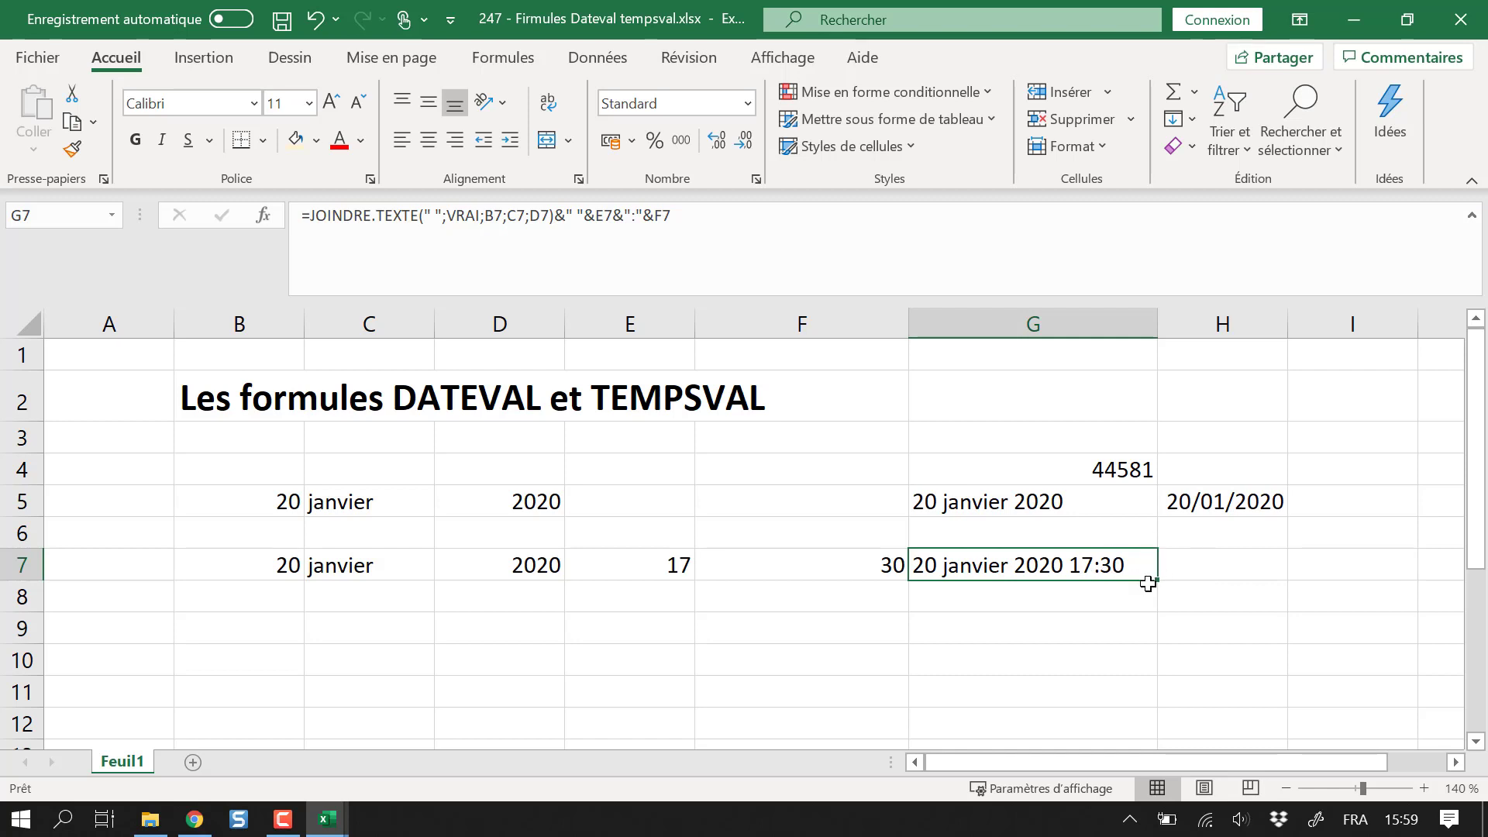
# - Extract the time from the text in G7 with the formula =TEMPSVAL(G7) in H7
pyautogui.click(1234, 562)
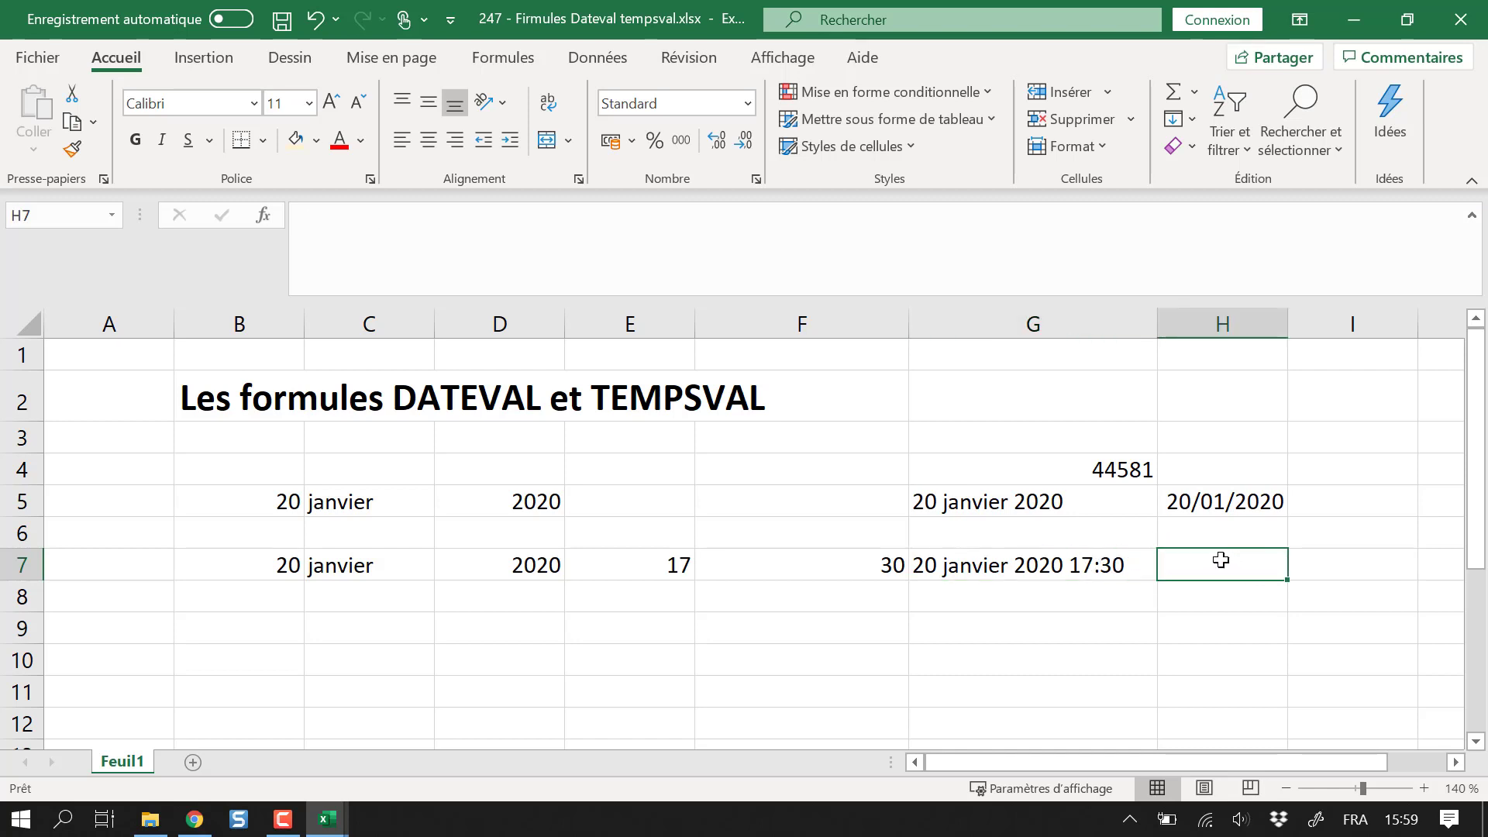
pyautogui.write('=temp')
pyautogui.press('Down')
pyautogui.press('Tab')
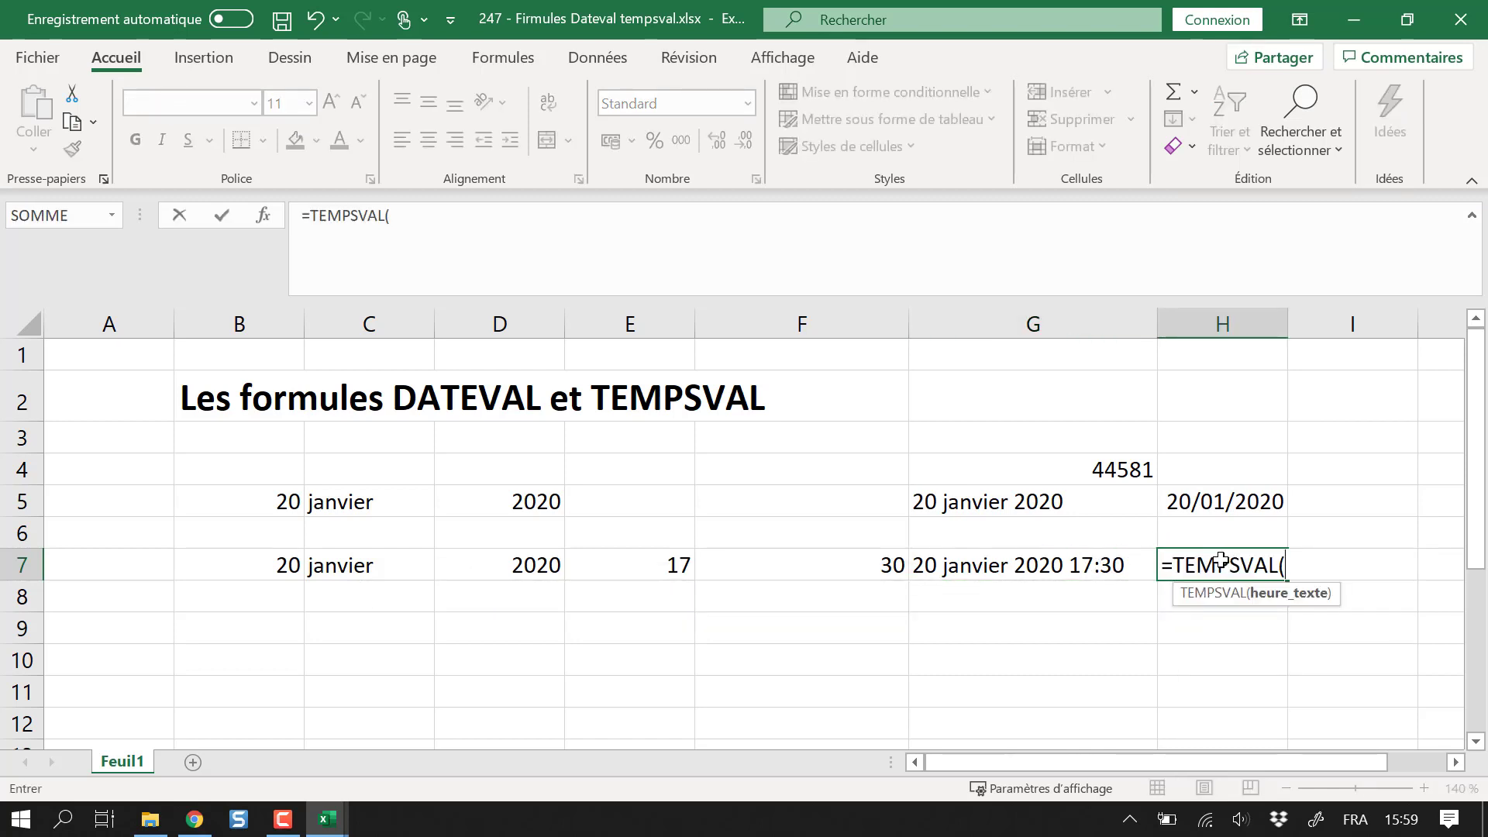
pyautogui.press('Left')
pyautogui.write(')')
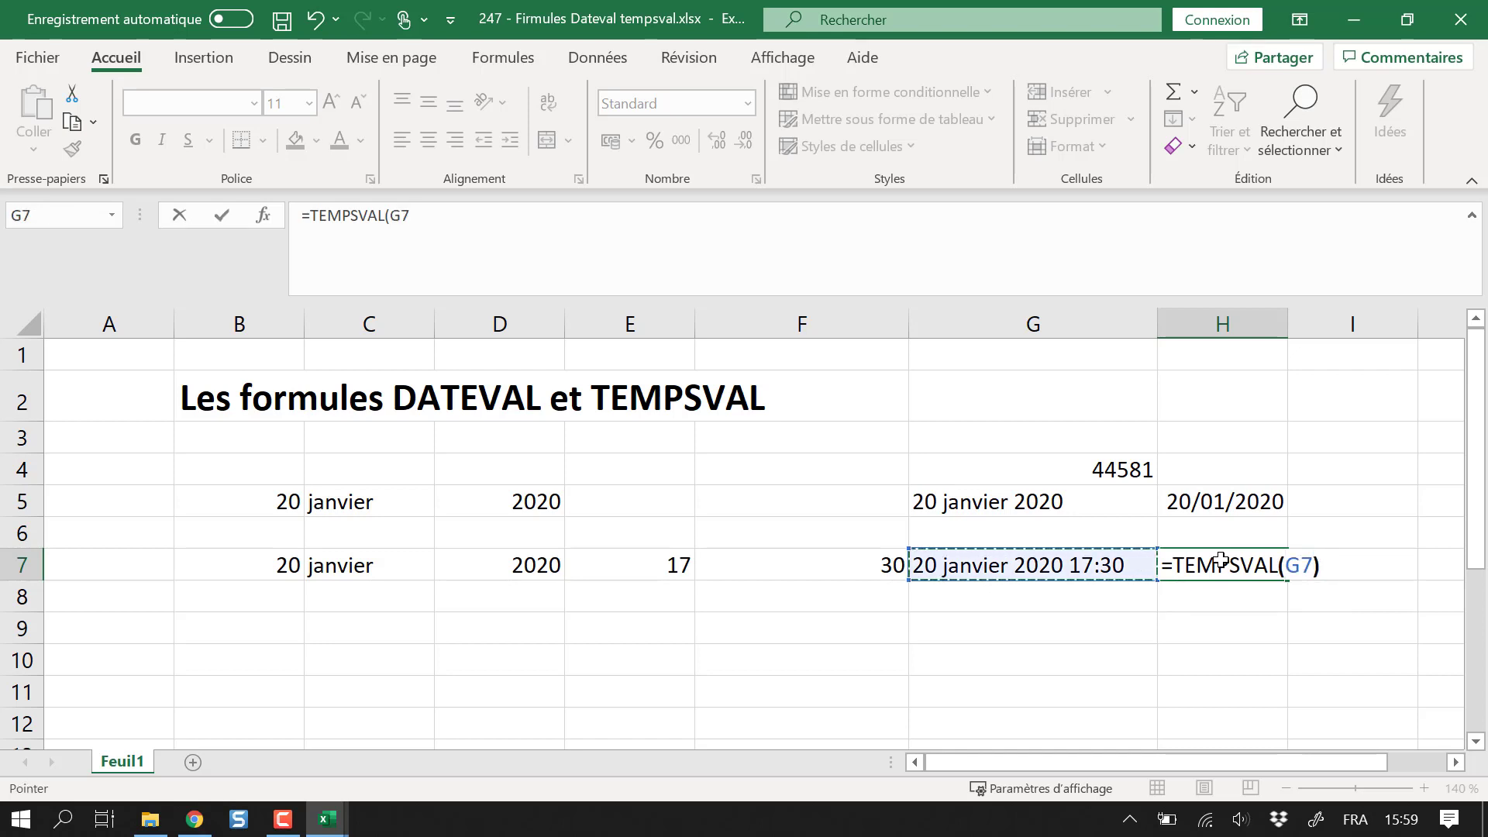
pyautogui.press('Return')
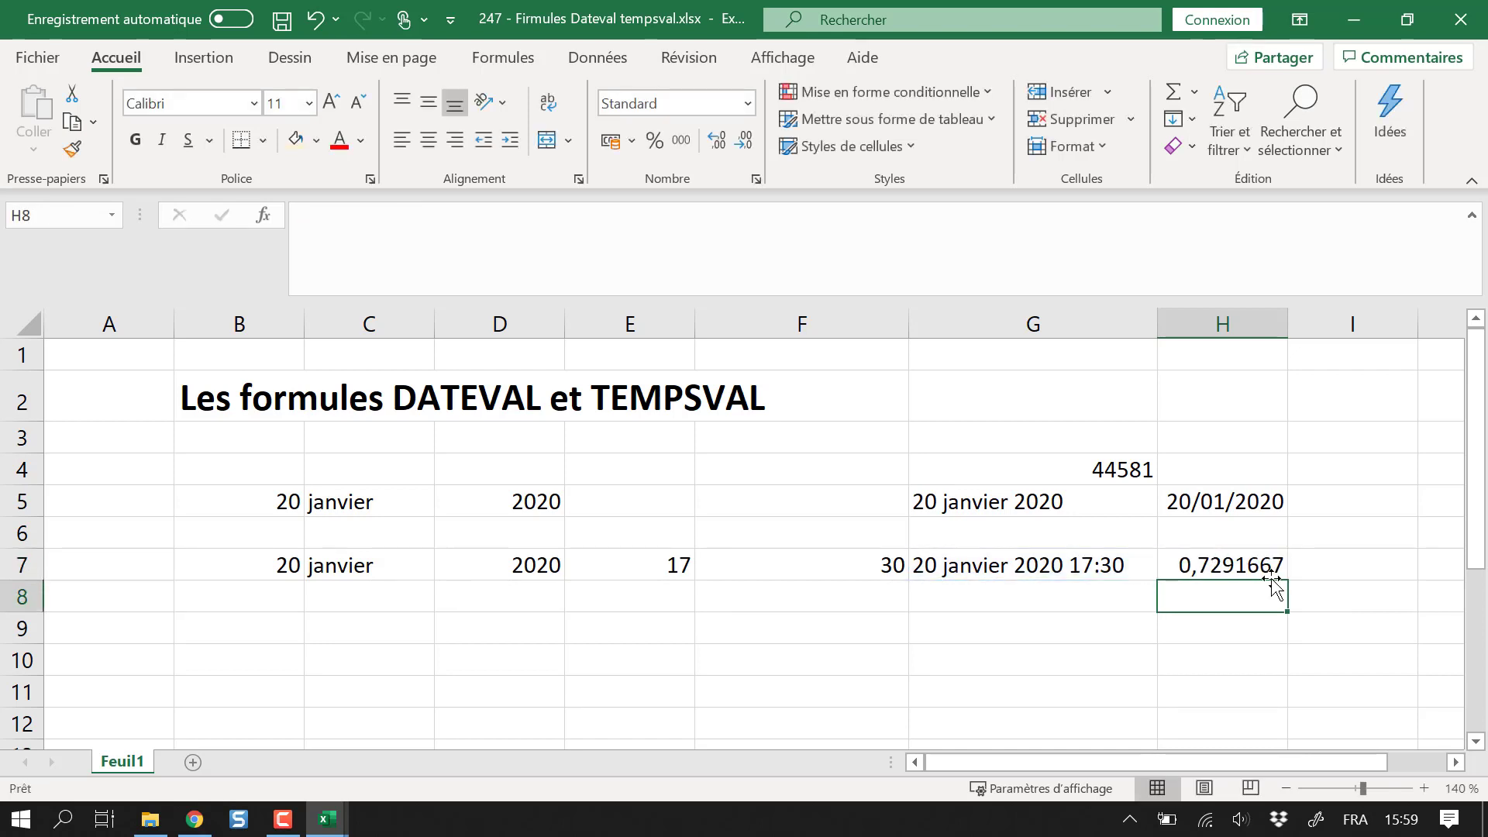
# - Compare the DATEVAL formula and result in H5 with the TEMPSVAL formula and result in H7
pyautogui.click(1238, 564)
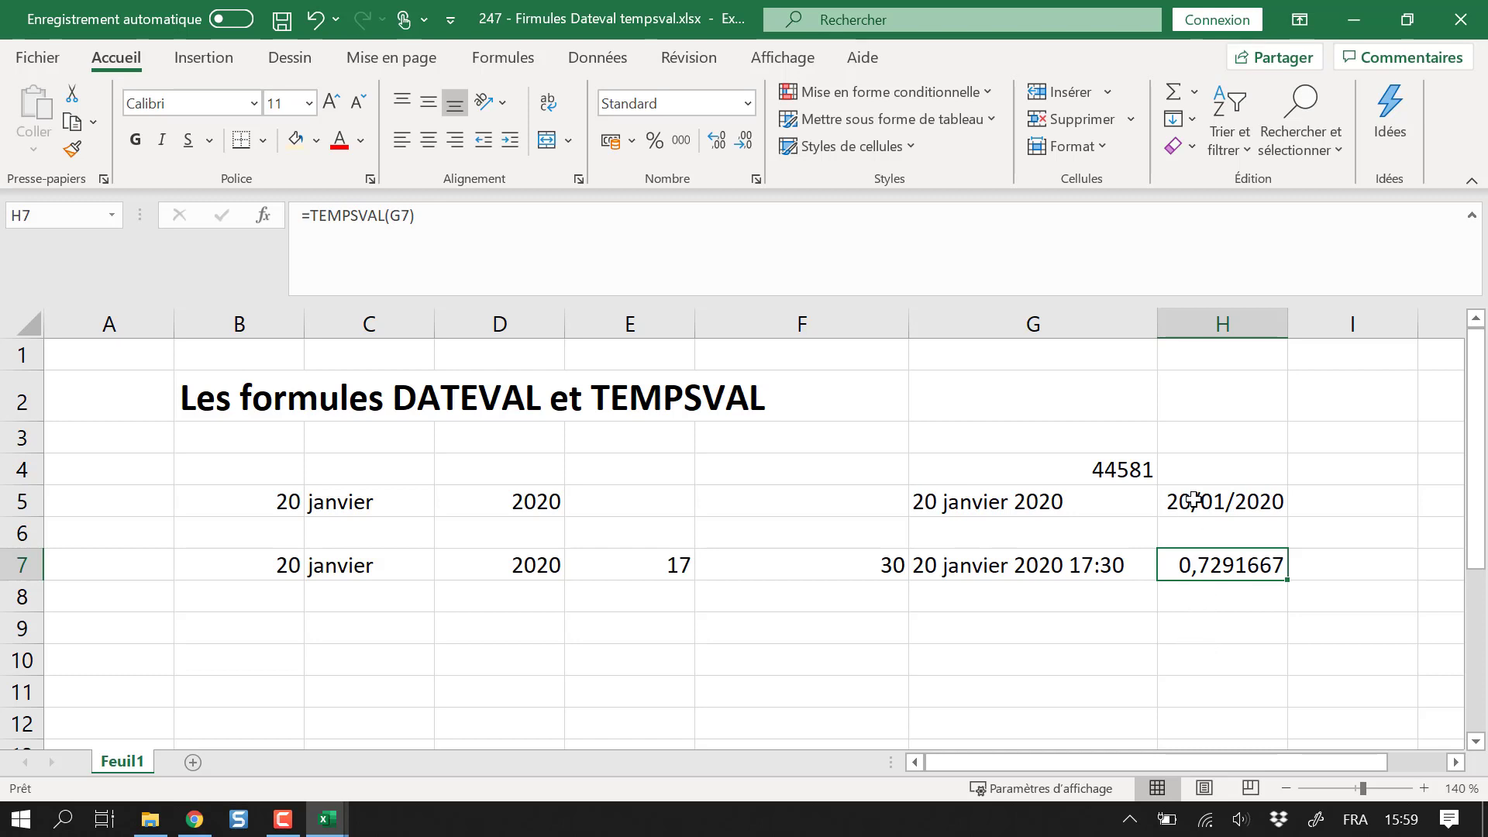
pyautogui.click(1456, 762)
pyautogui.click(1456, 762)
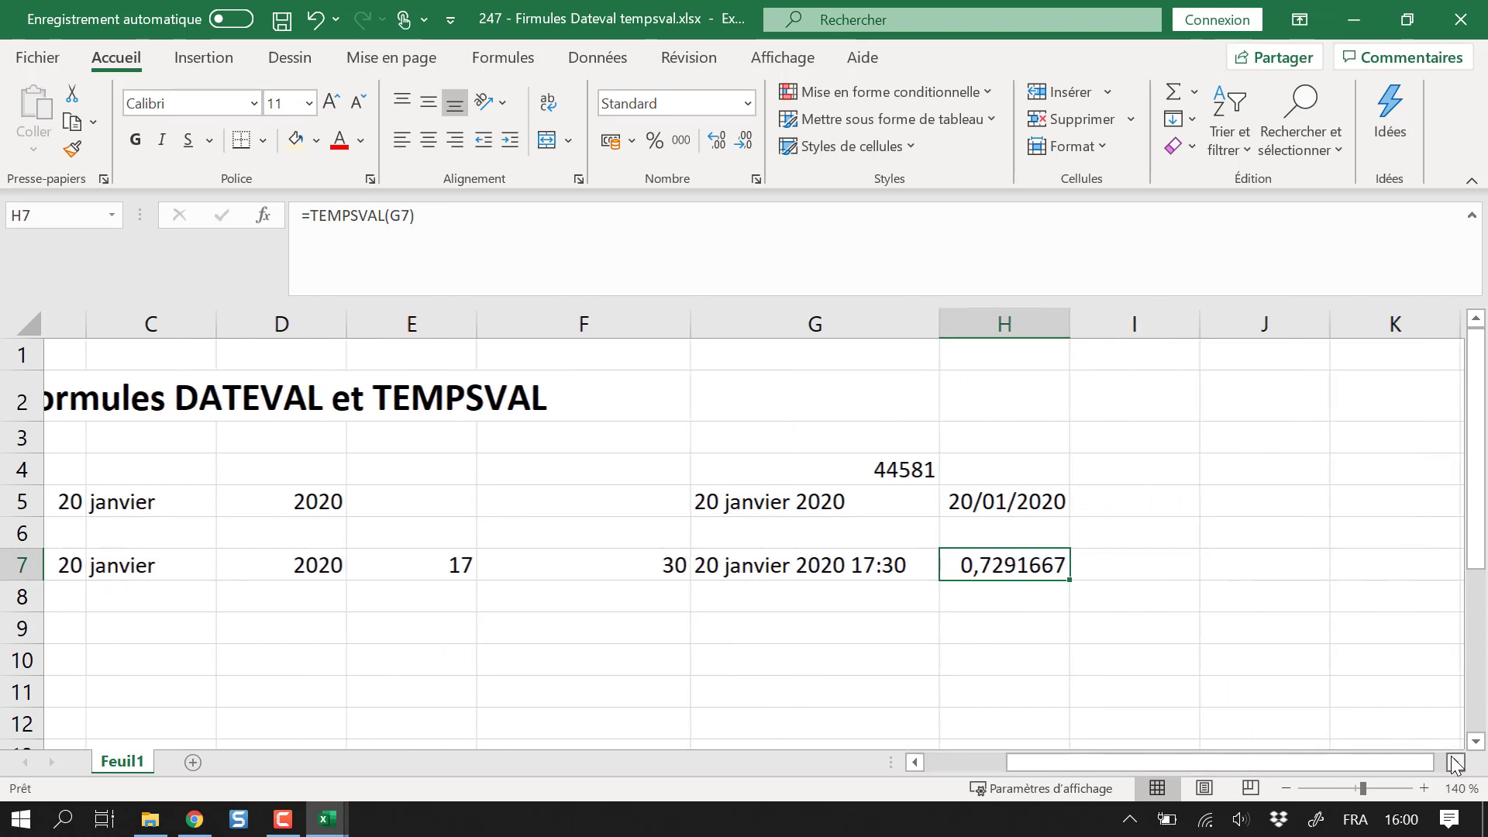
pyautogui.click(973, 501)
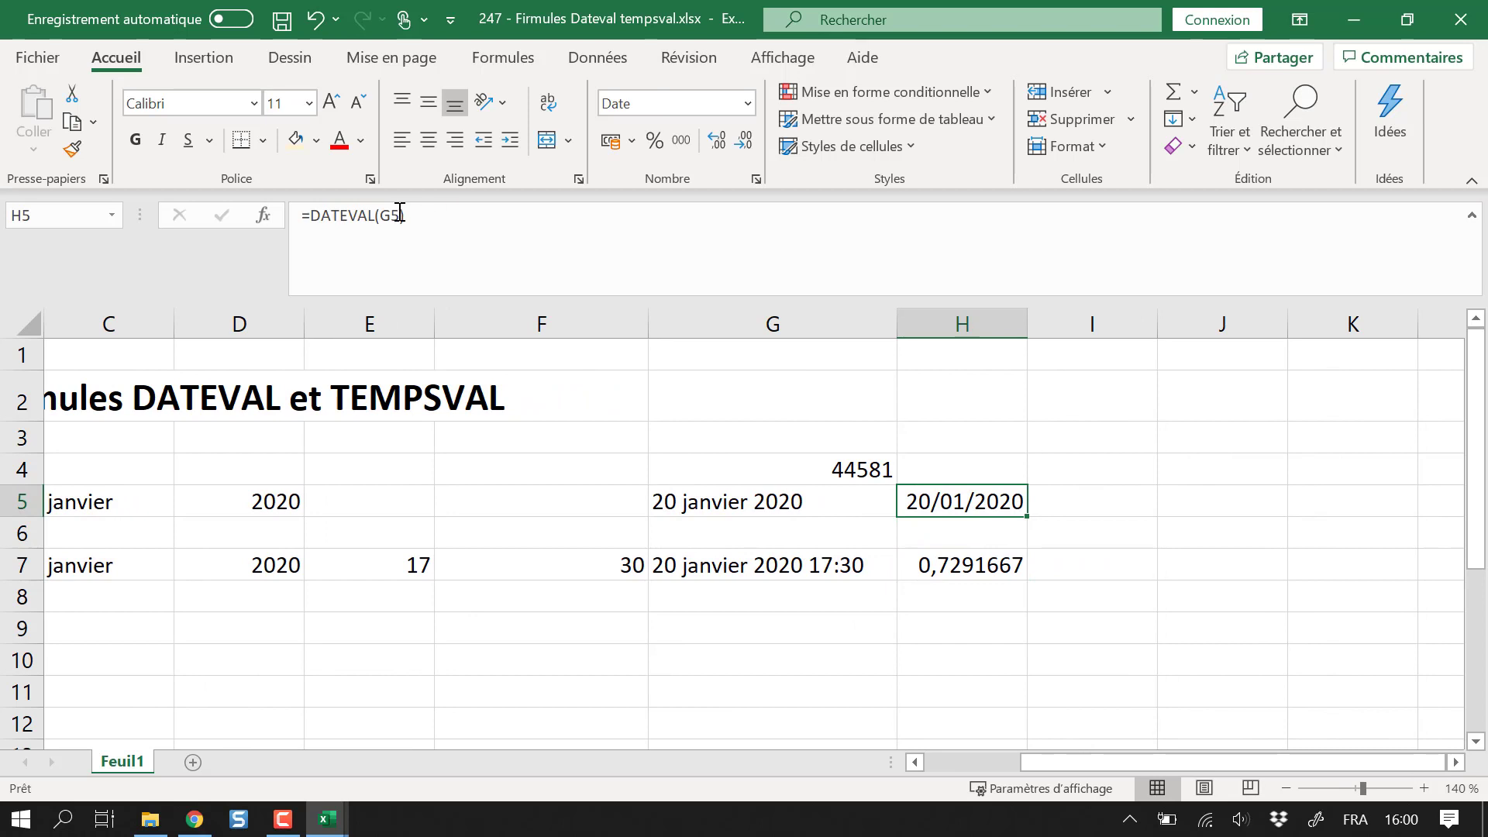
pyautogui.click(970, 565)
pyautogui.click(1124, 530)
pyautogui.click(967, 502)
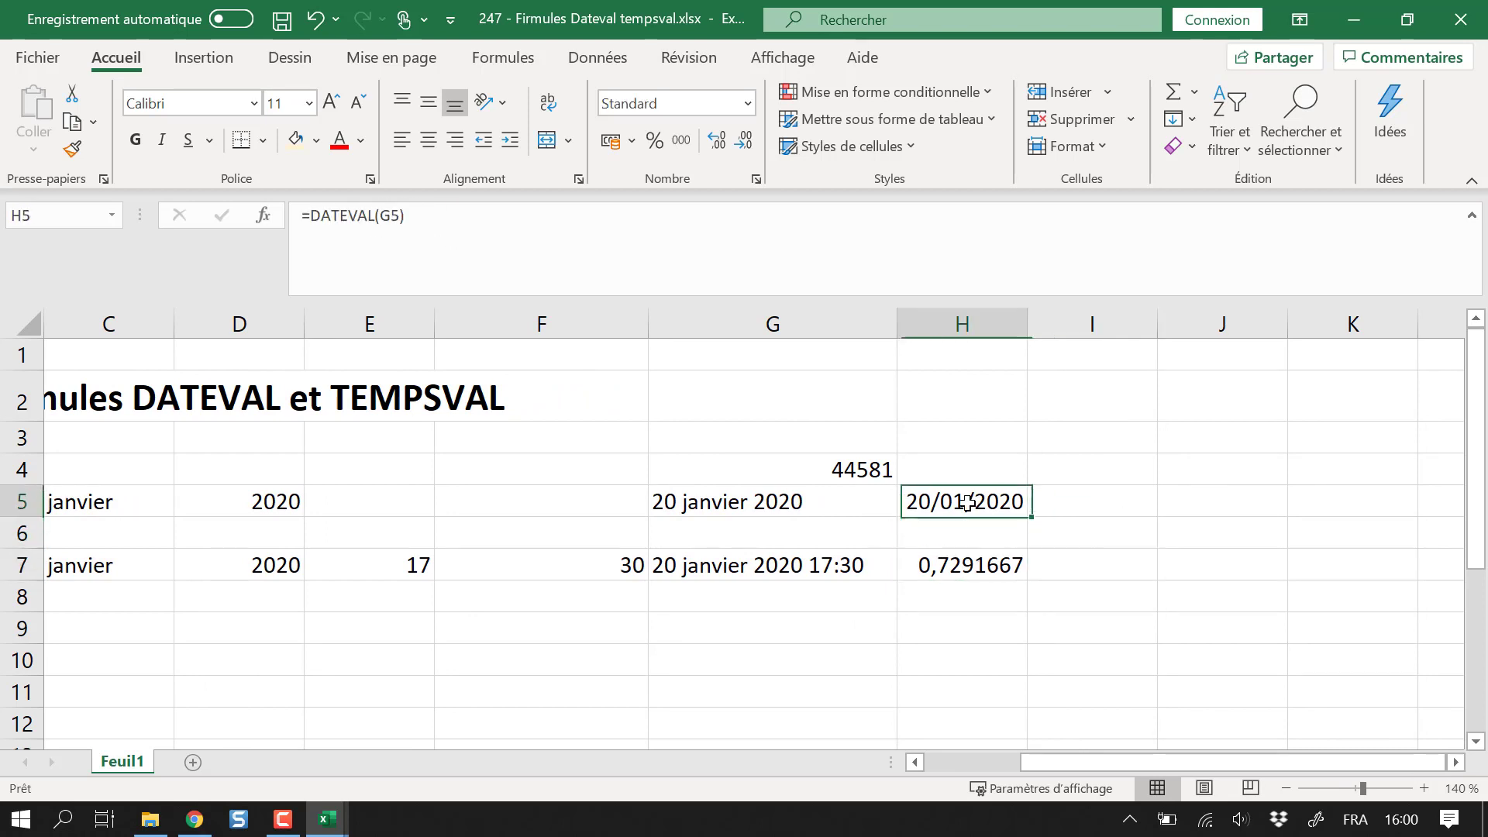
pyautogui.click(965, 565)
pyautogui.click(1172, 558)
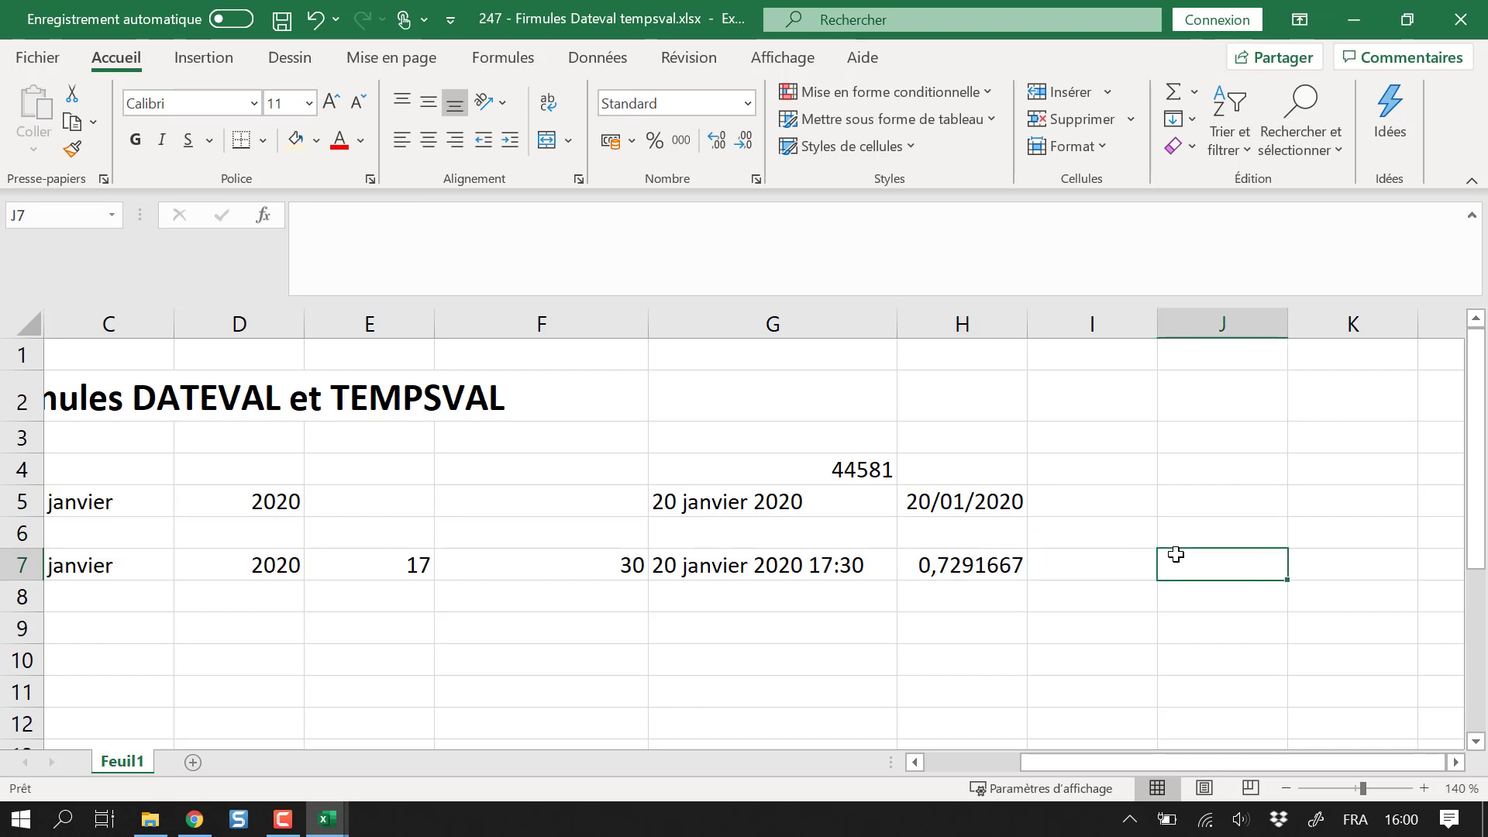
# - Try the short date format (Date courte) on the TEMPSVAL result in H7
pyautogui.click(962, 574)
pyautogui.click(745, 104)
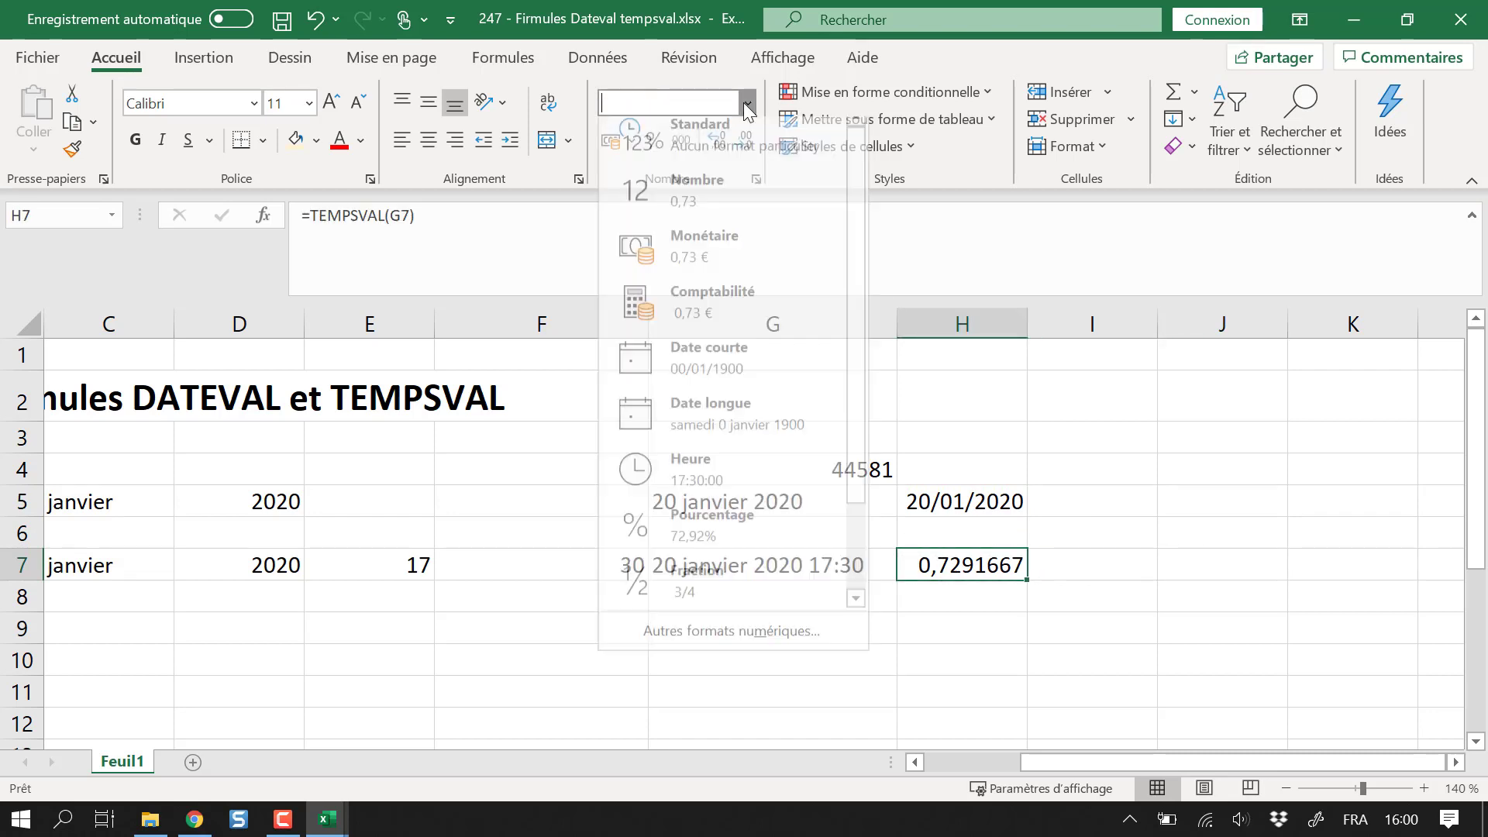
pyautogui.click(755, 375)
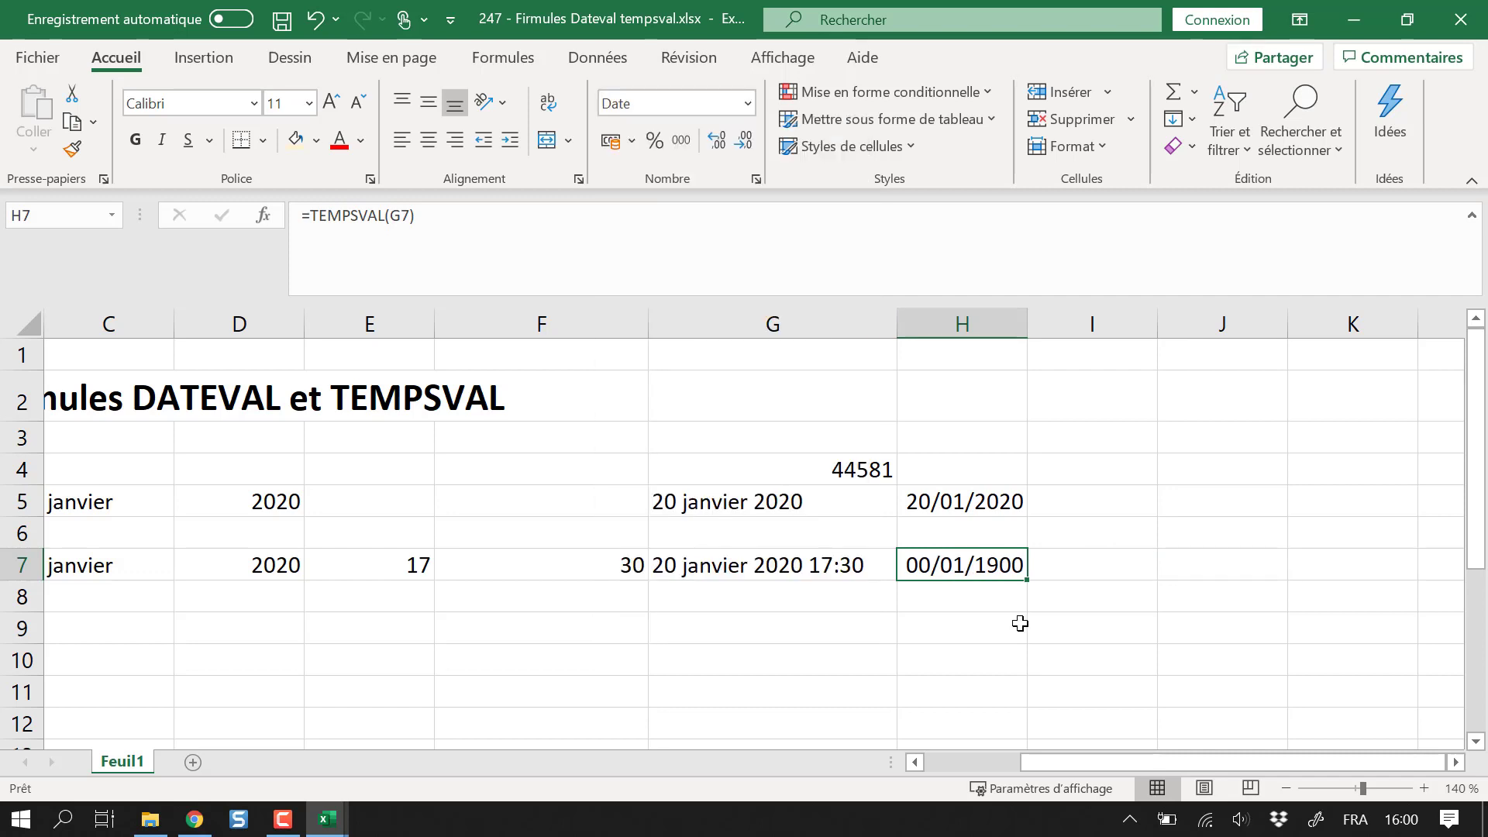
# - Format the TEMPSVAL result in H7 as a time (Heure)
pyautogui.click(748, 102)
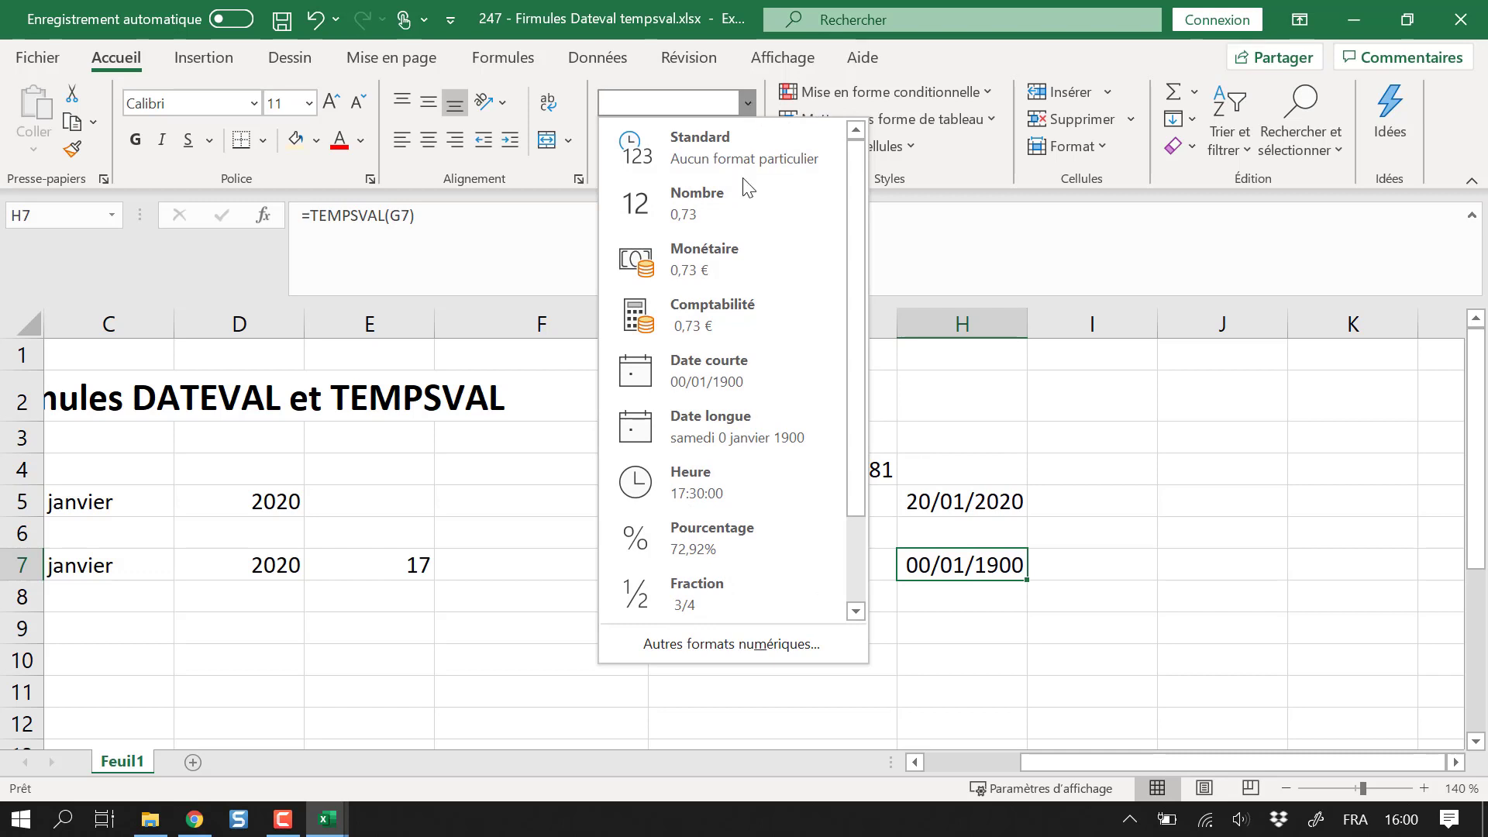
pyautogui.click(729, 483)
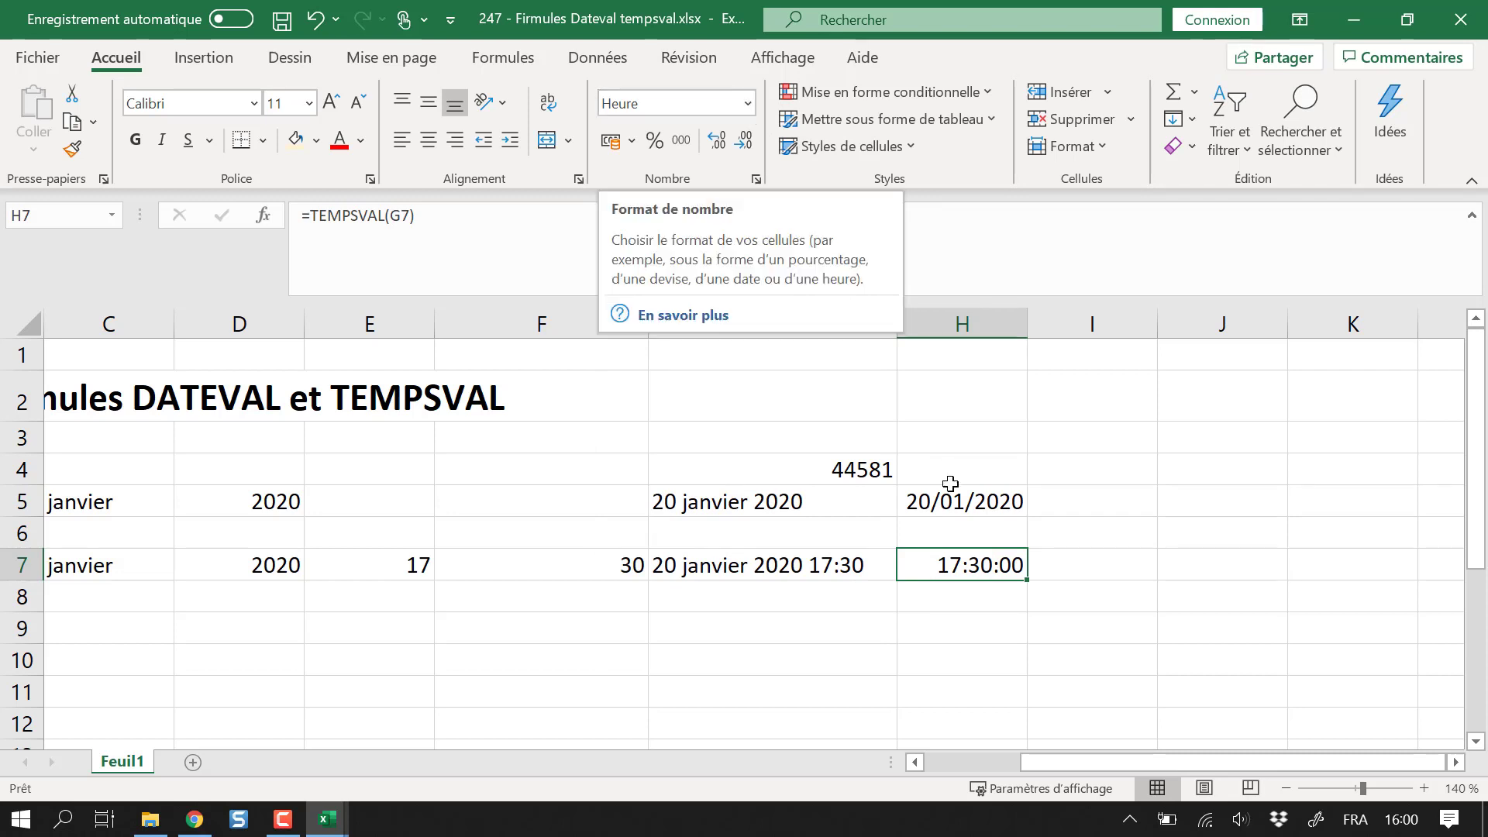
# - Combine the date and the time in J5 with the formula =H5+H7
pyautogui.click(1202, 506)
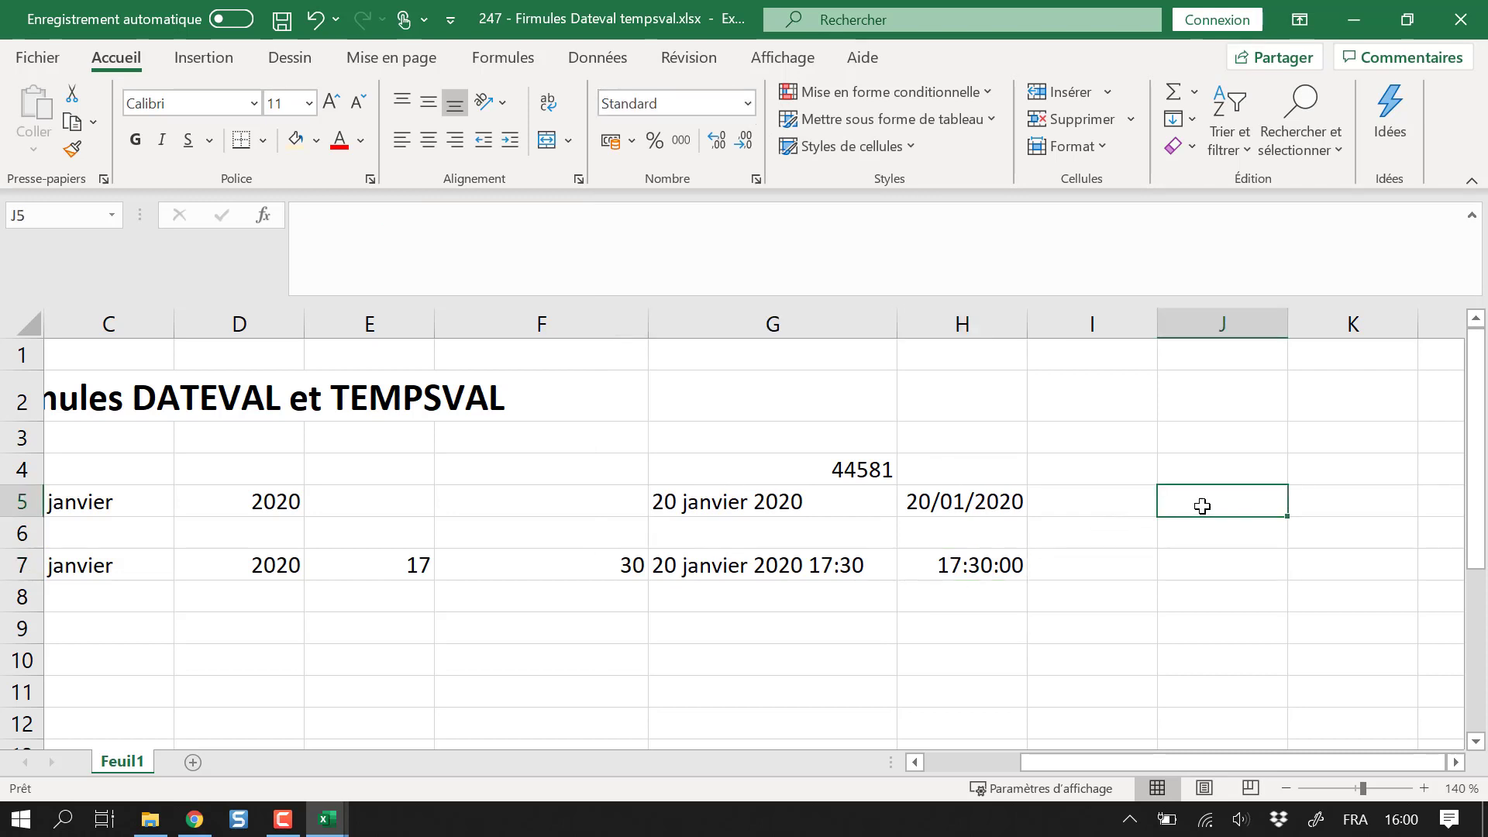
pyautogui.write('=')
pyautogui.click(969, 502)
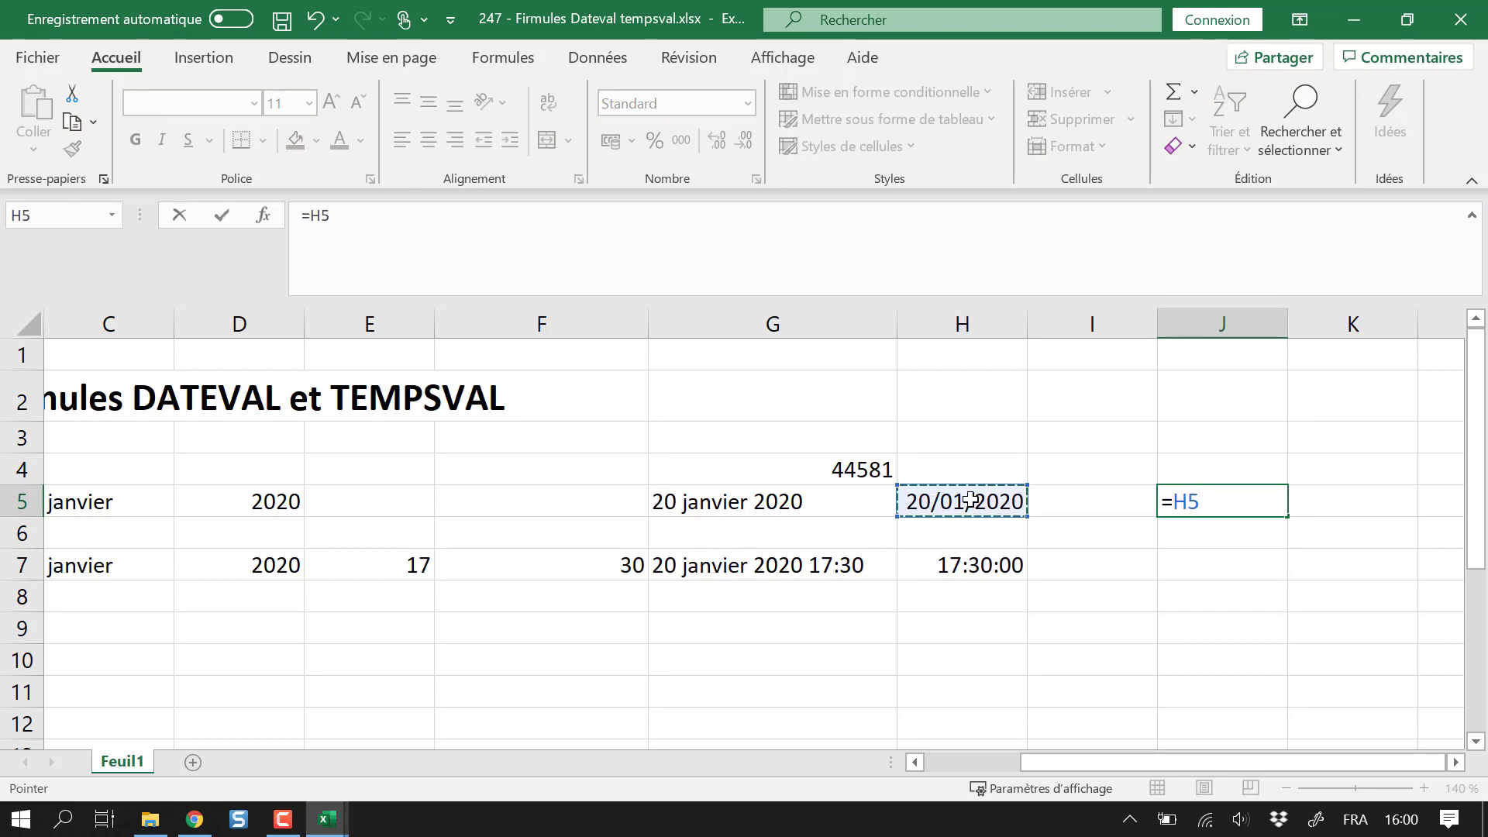
pyautogui.write('+')
pyautogui.click(973, 558)
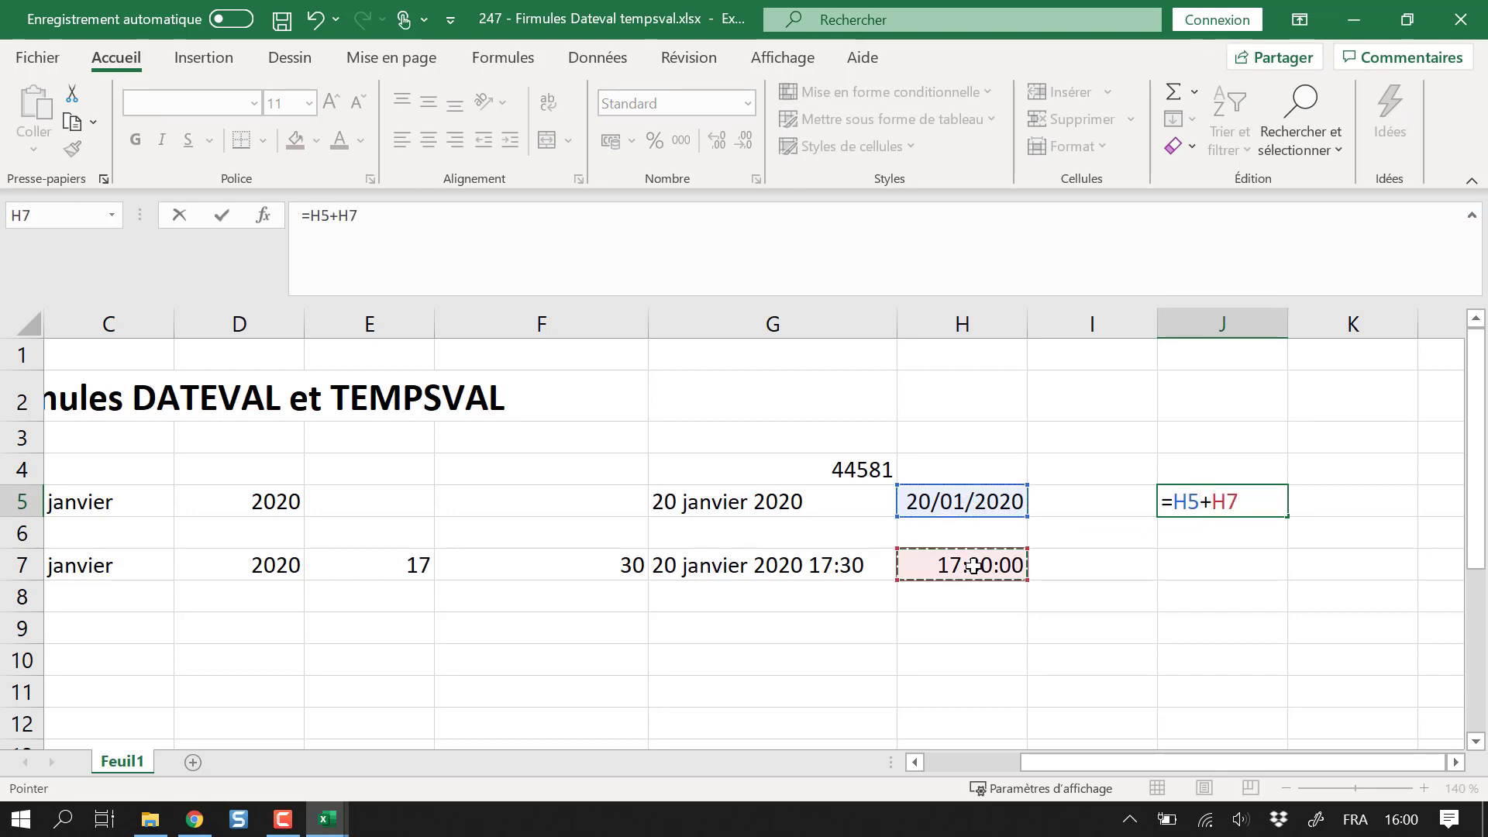
pyautogui.press('Return')
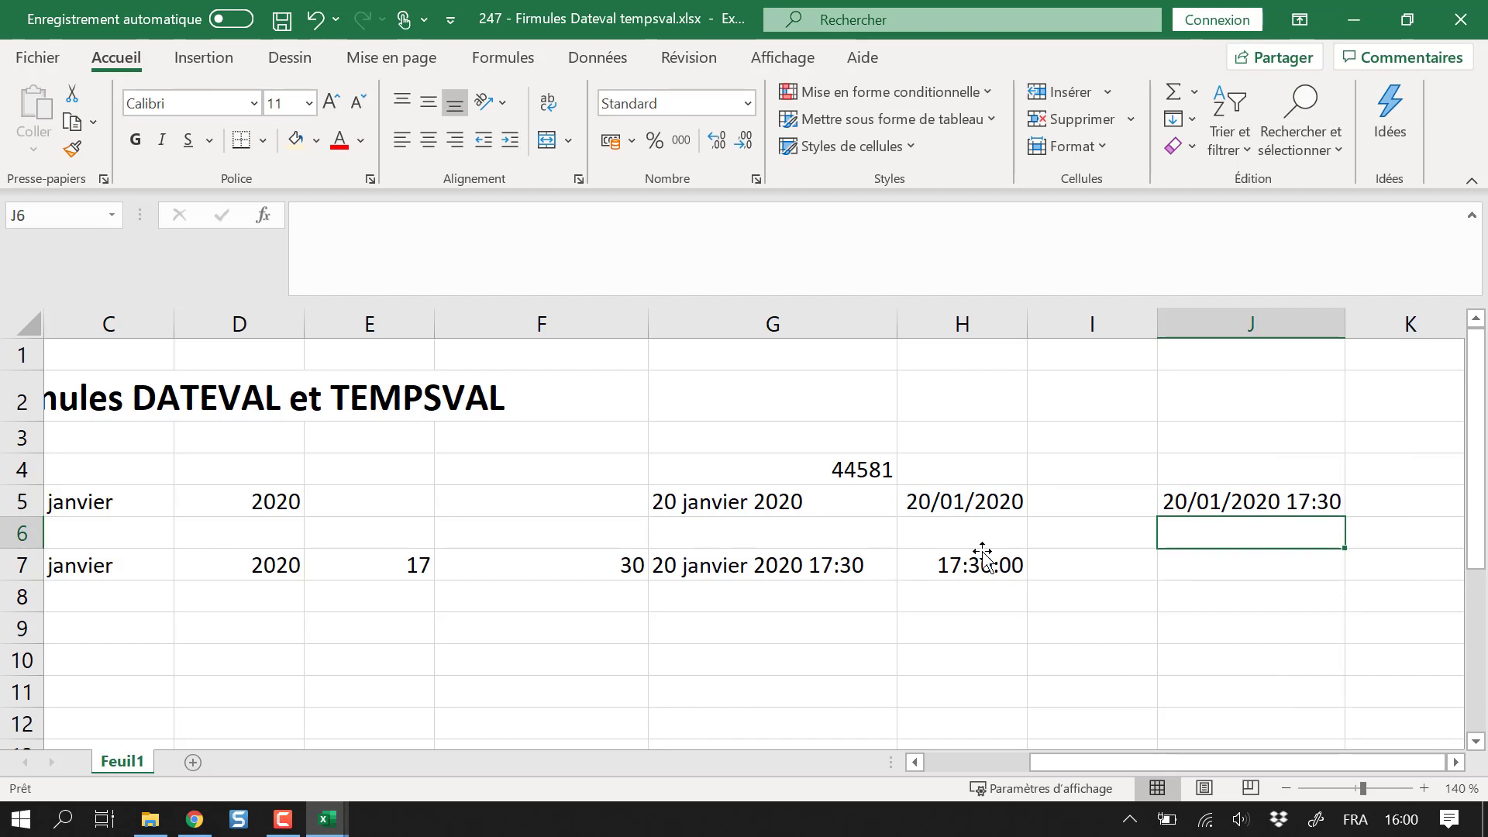
# - Apply the Nombre format to the combined date and time in J5
pyautogui.press('Up')
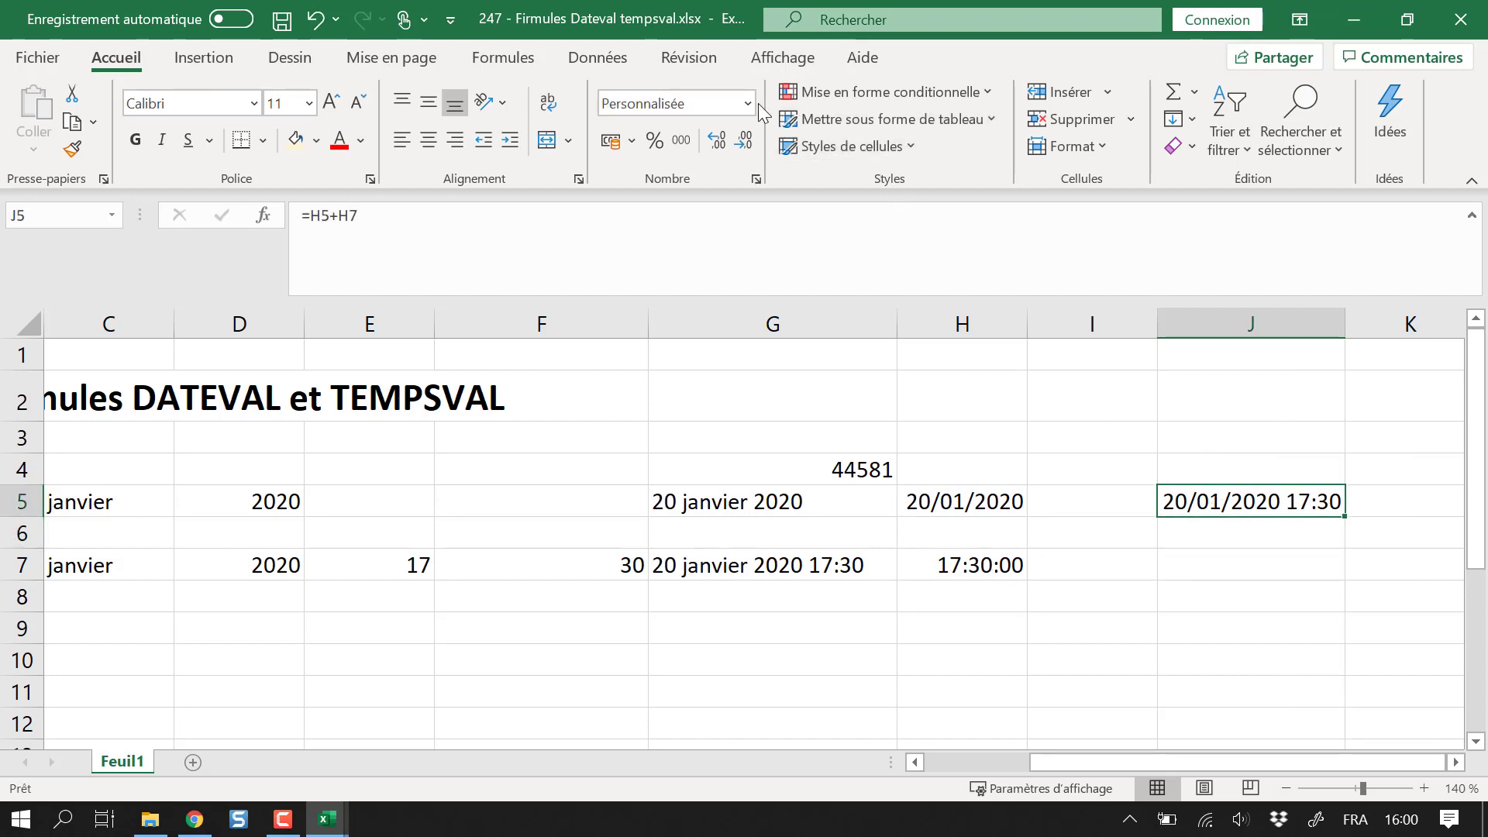
pyautogui.click(748, 103)
pyautogui.click(730, 194)
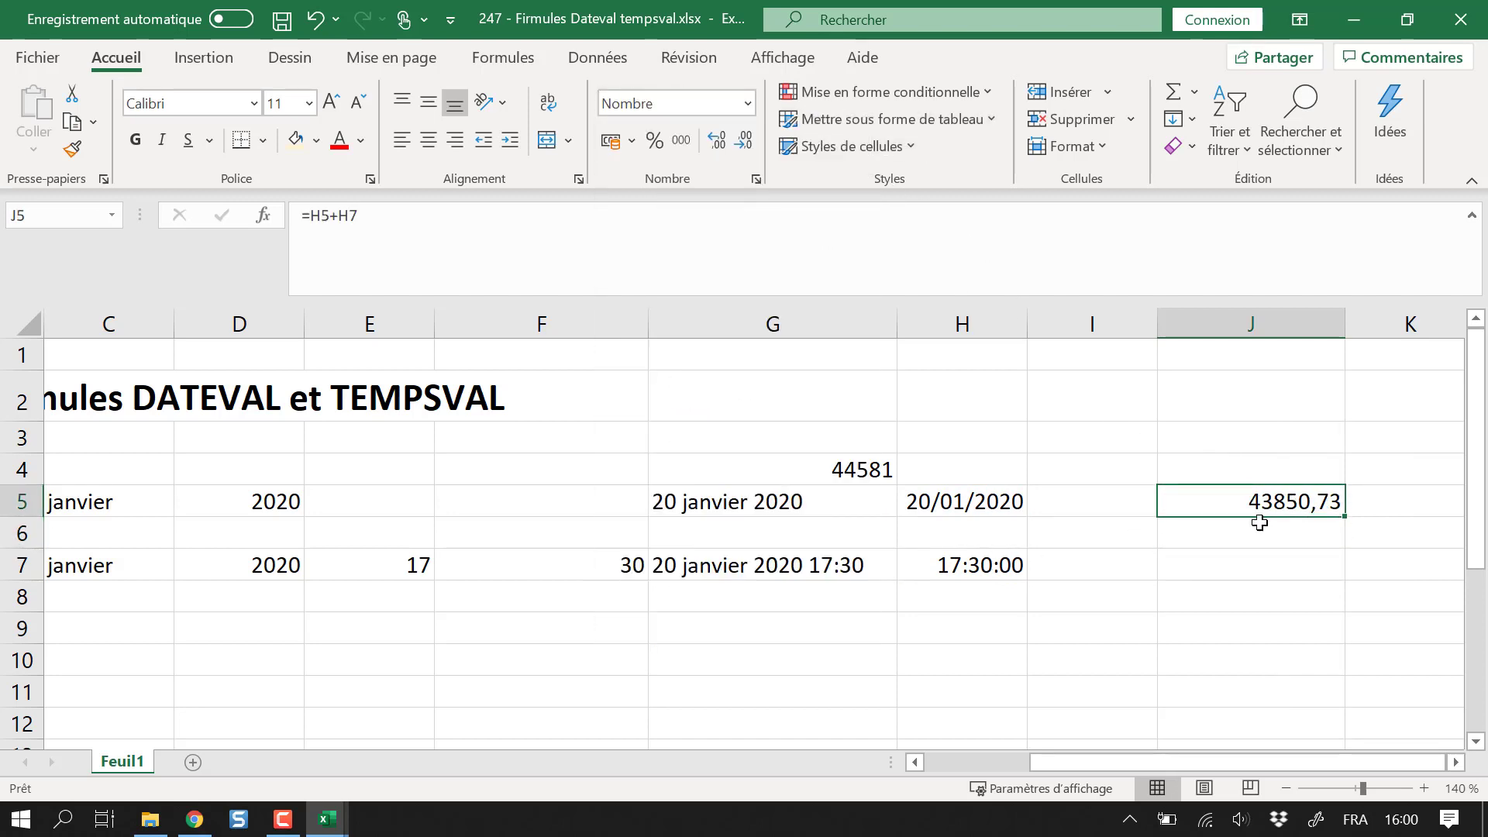
# - Undo the Nombre format on the combined date and time in J5
pyautogui.click(749, 104)
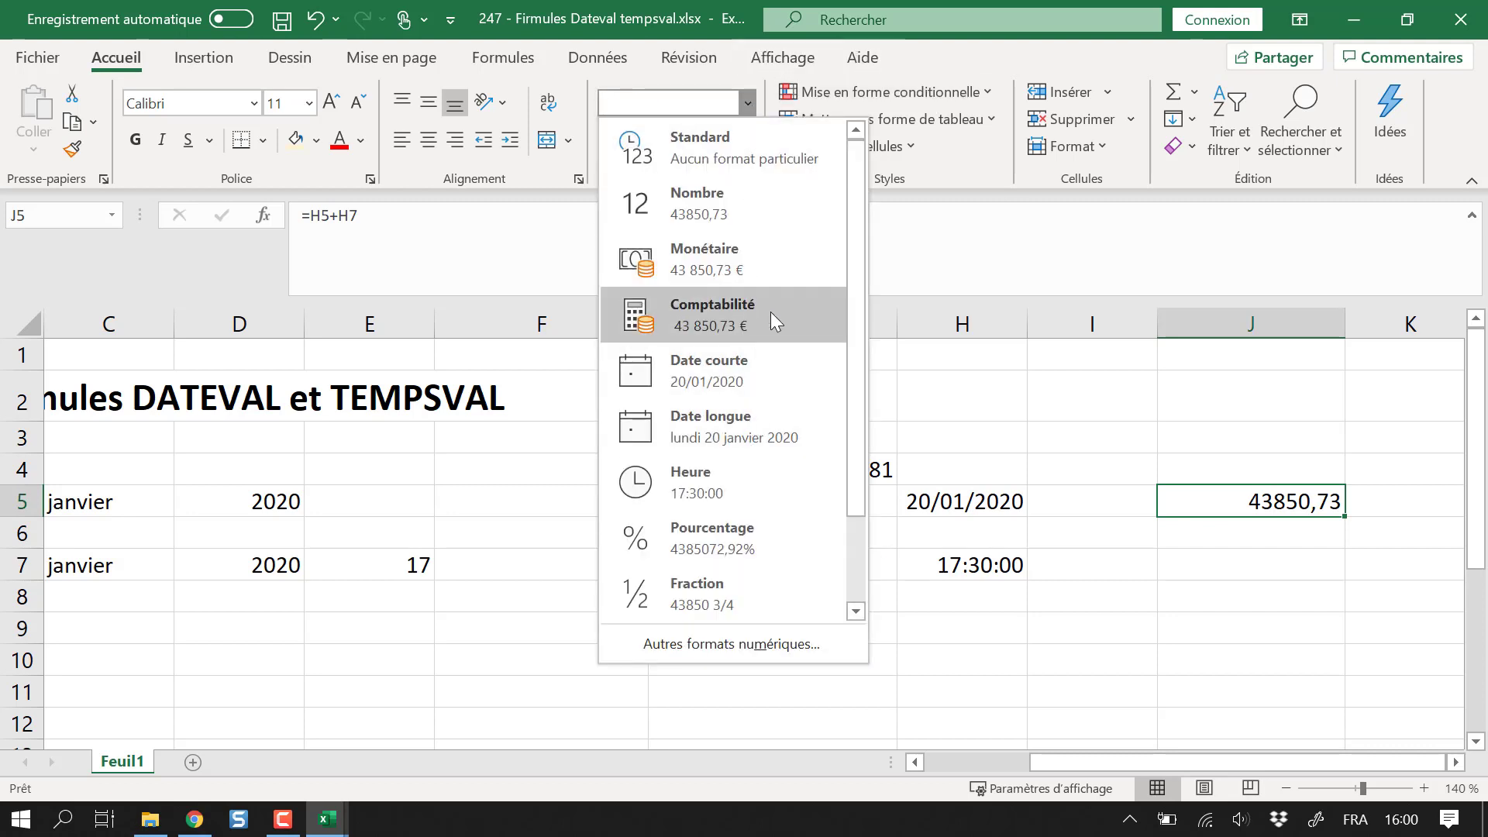
pyautogui.click(1244, 435)
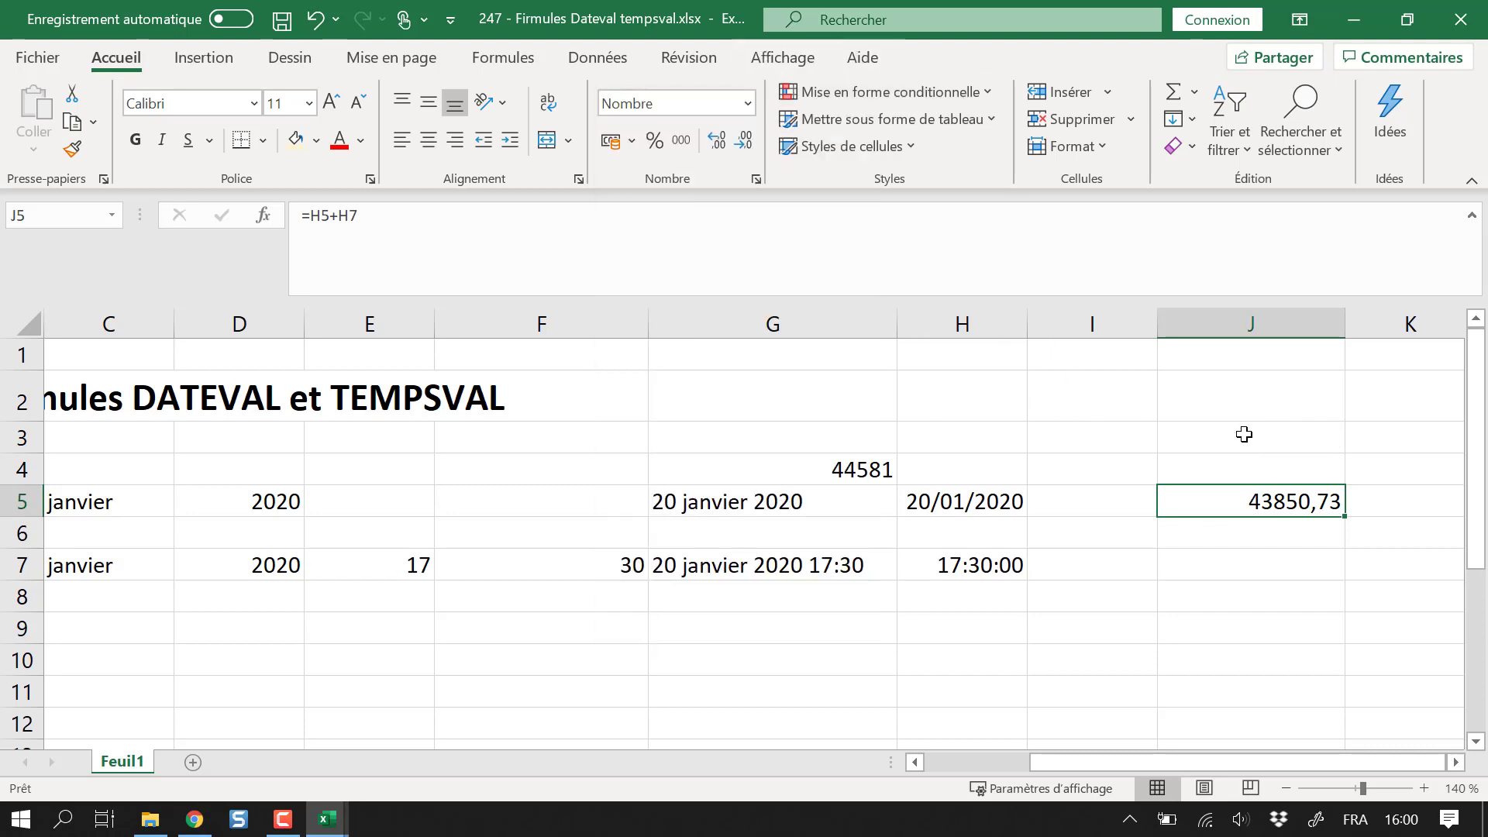
pyautogui.hotkey('ctrl', 'z')
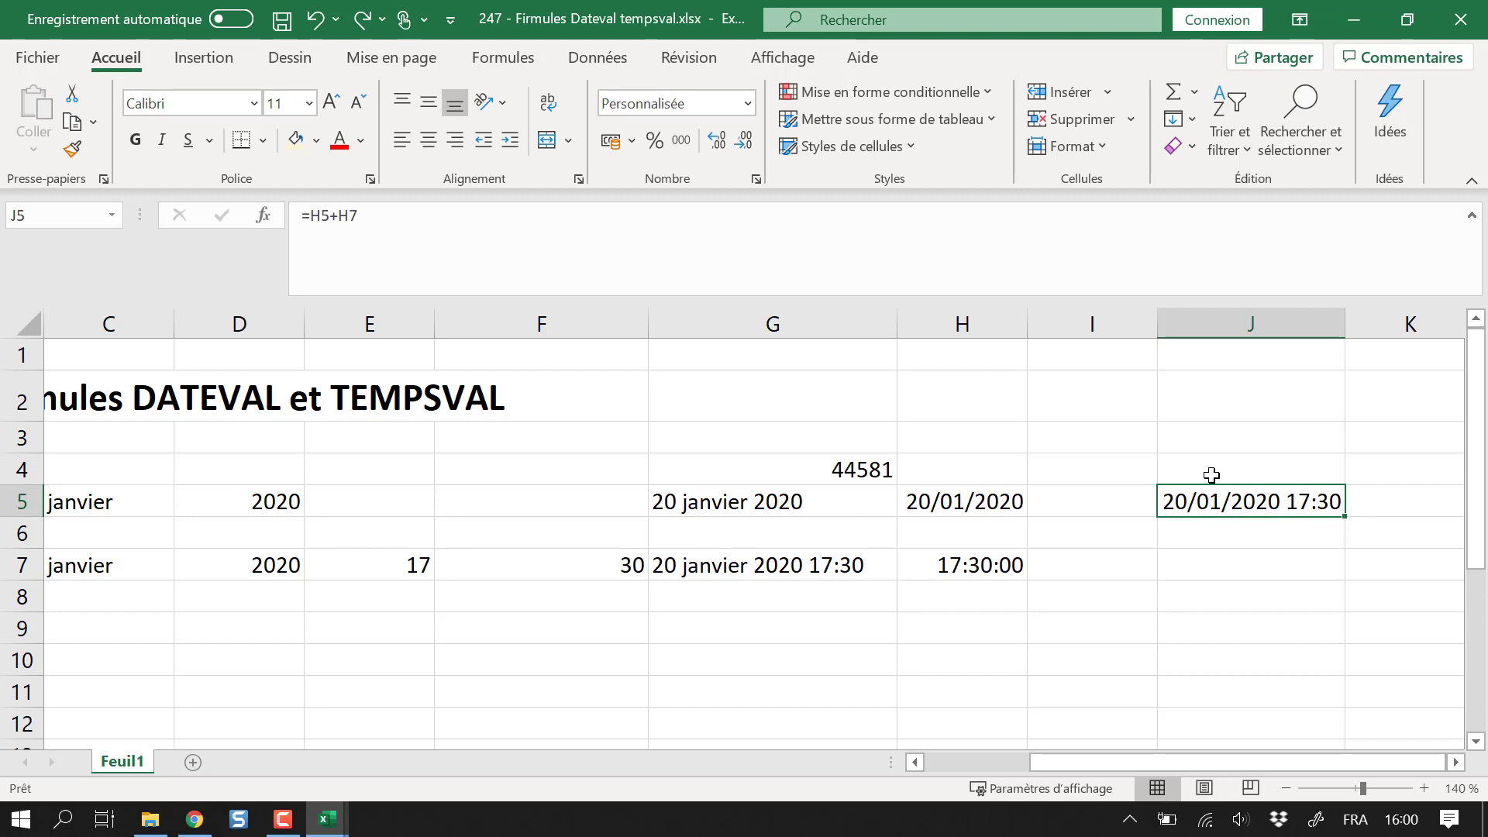
# - Try the Standard number format on the combined date and time in J5
pyautogui.click(748, 103)
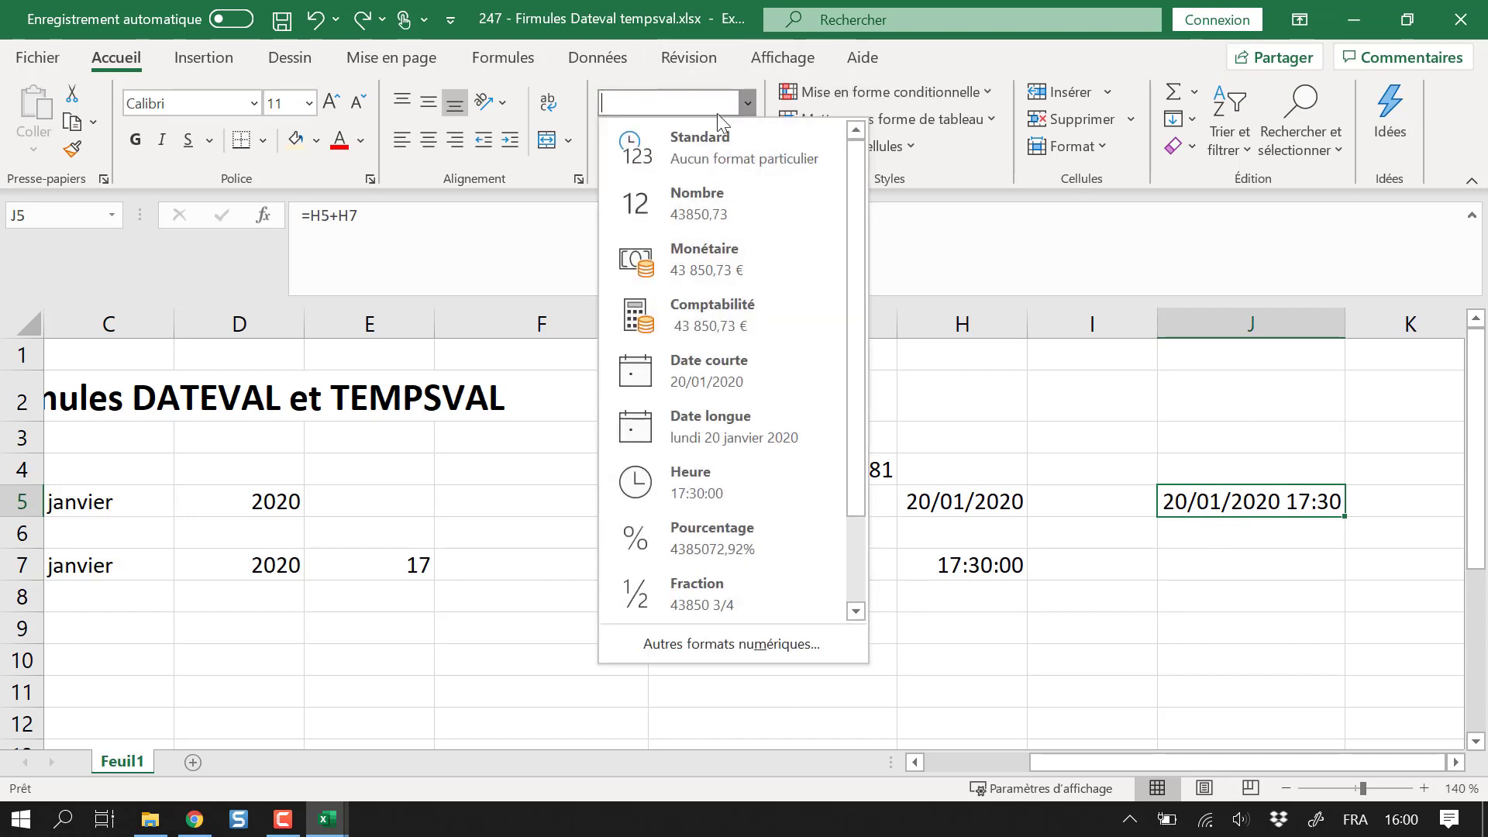
pyautogui.click(719, 151)
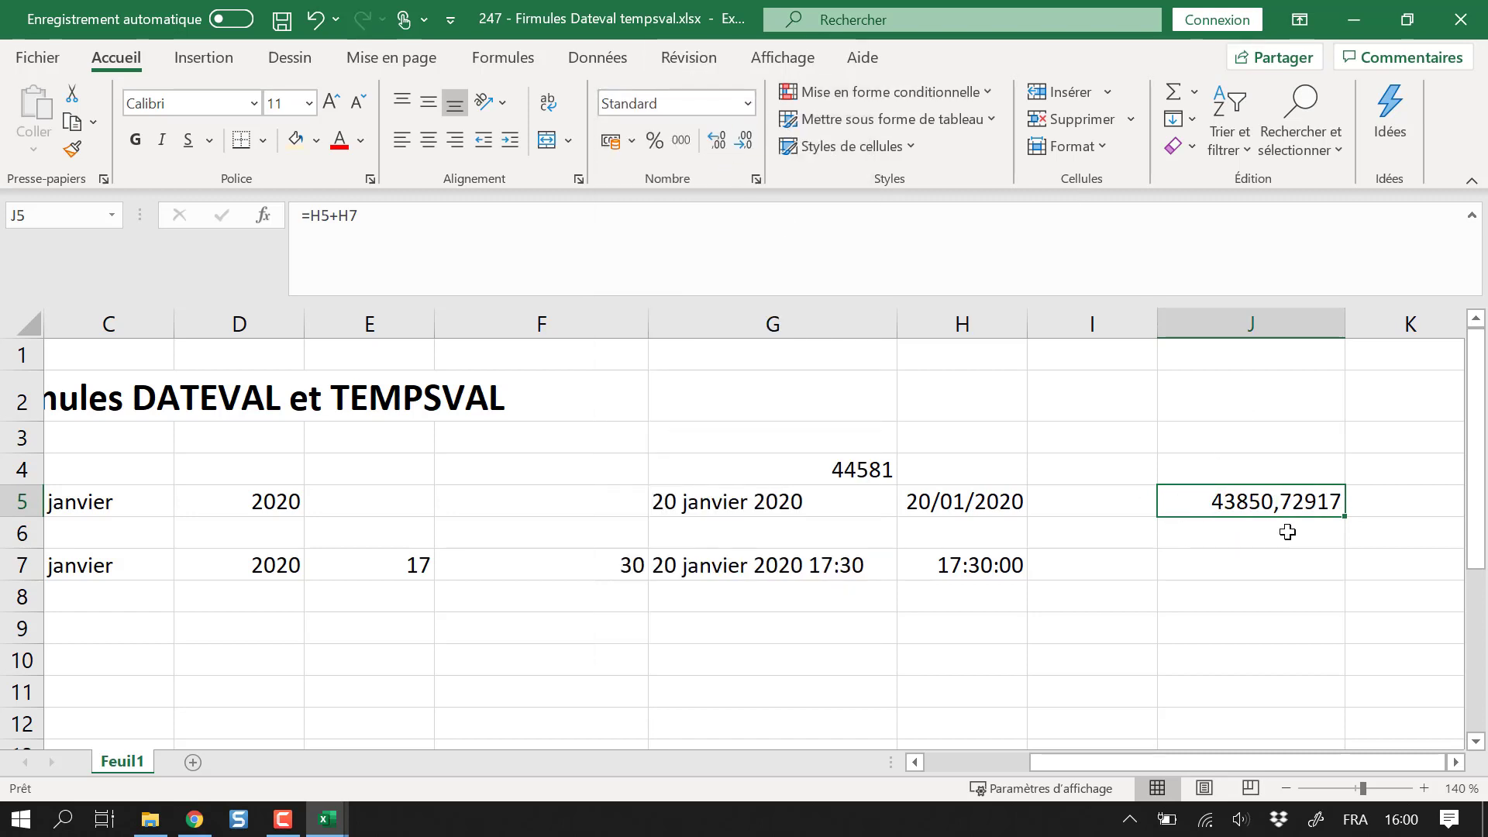
pyautogui.click(748, 106)
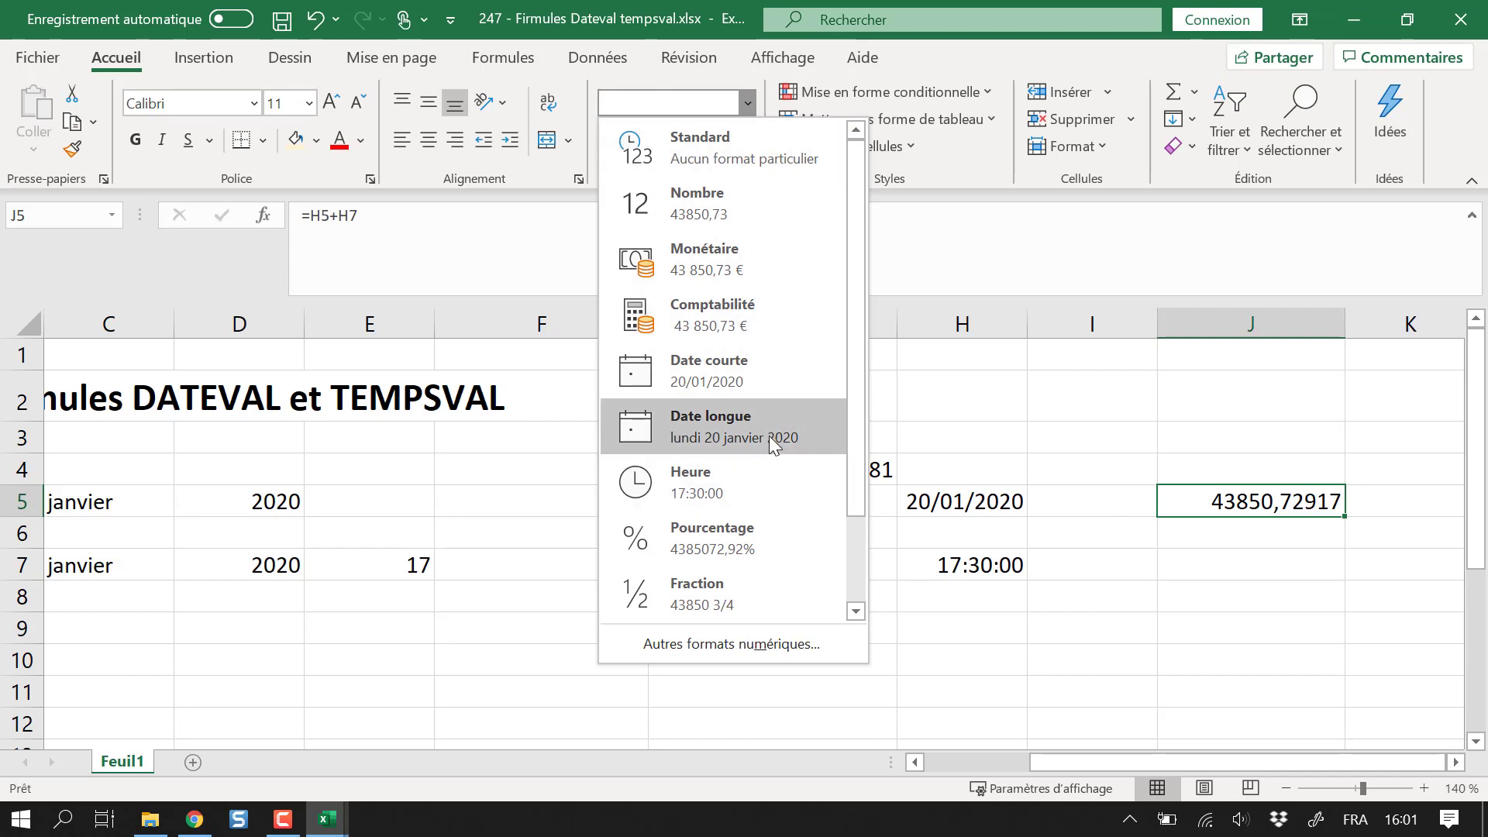
pyautogui.click(1239, 658)
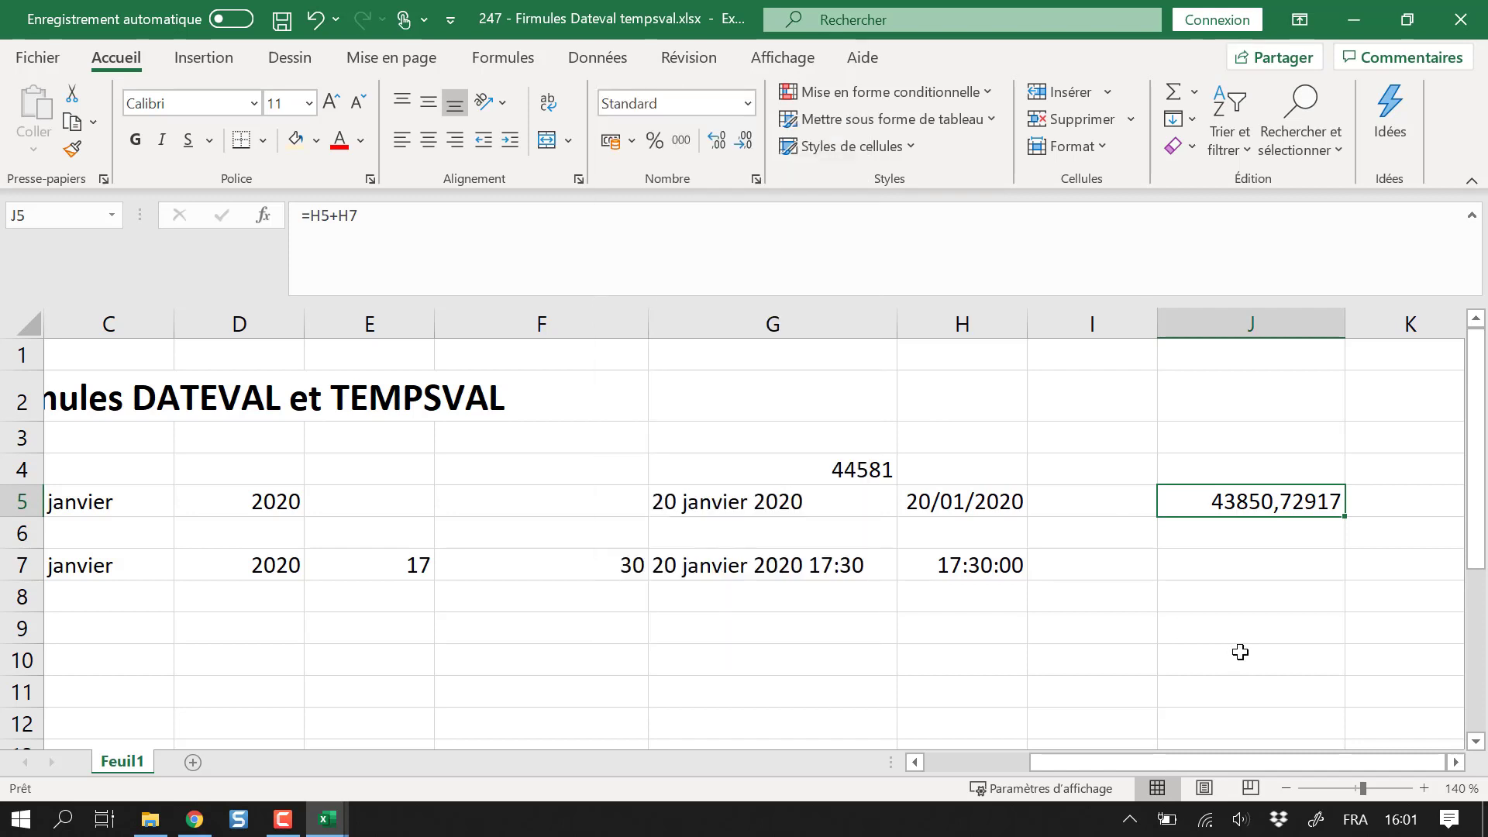
# - Undo the Standard format in J5 and select the empty cell F10
pyautogui.hotkey('ctrl', 'z')
pyautogui.moveTo(1248, 763); pyautogui.dragTo(1048, 763)
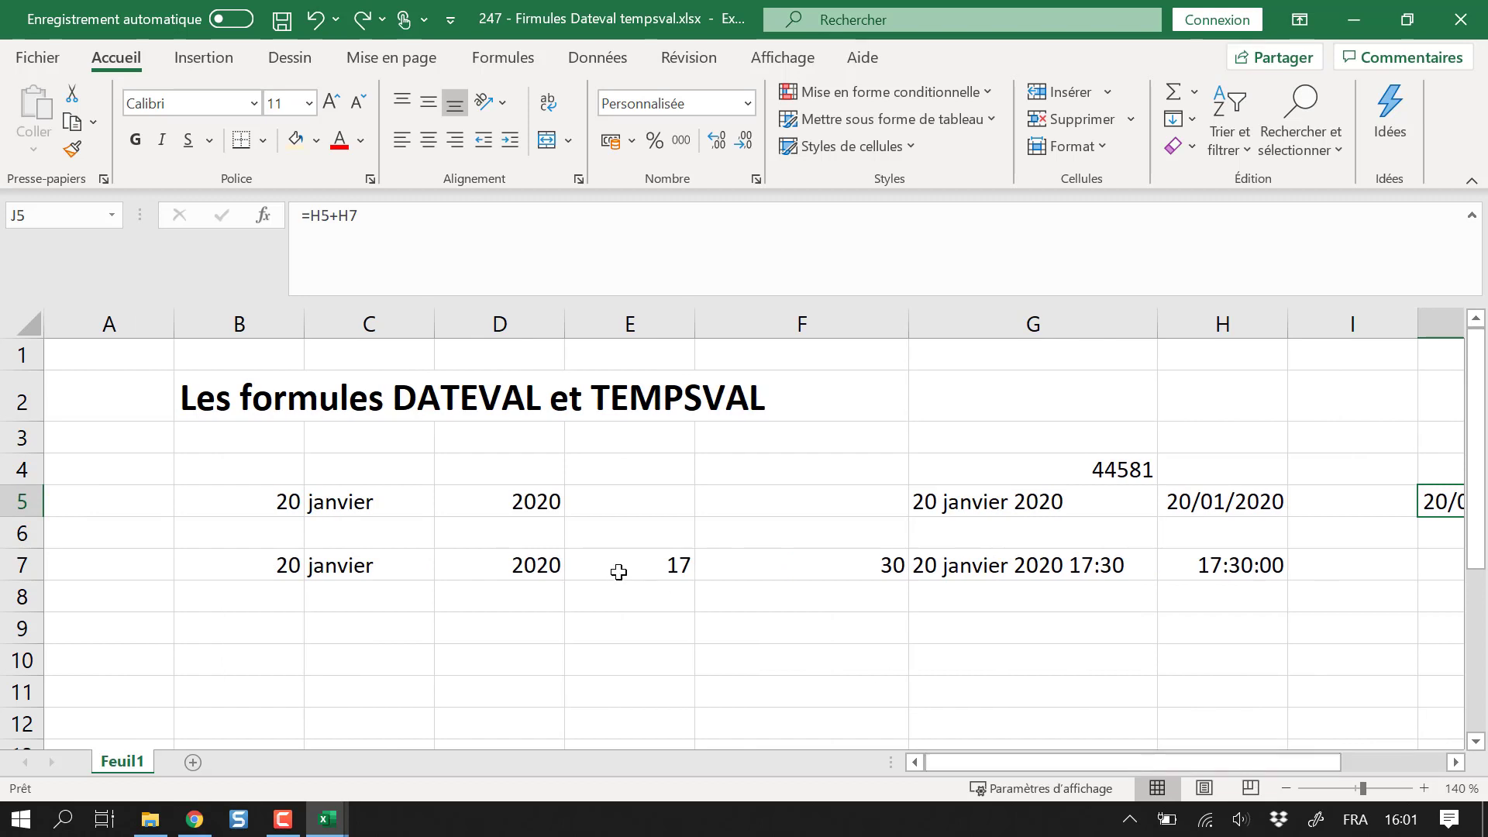
pyautogui.click(791, 670)
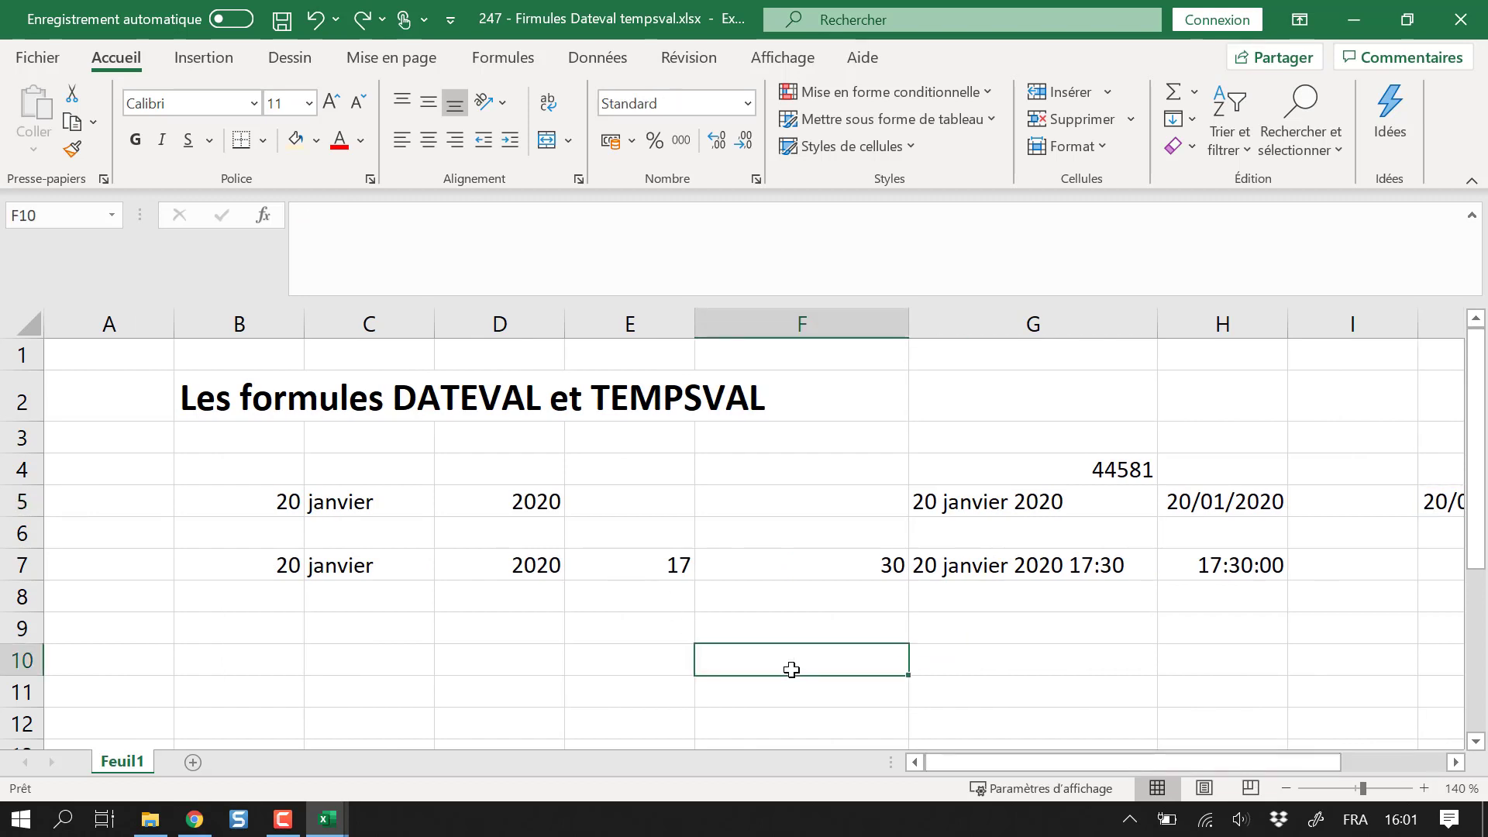